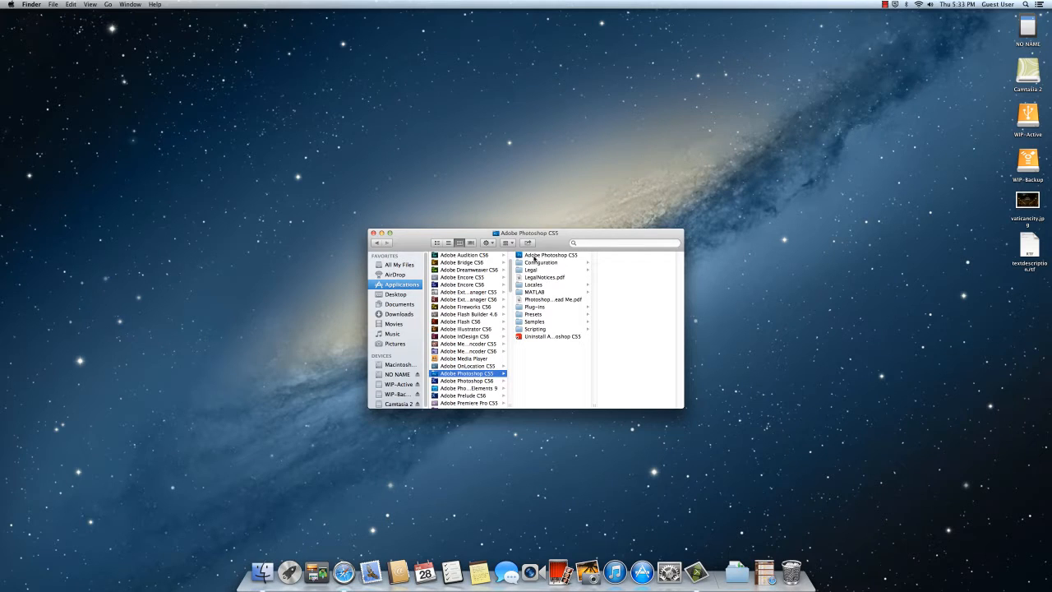
# Step: Launch Adobe Photoshop CS5, turn on its Application Frame and enlarge the frame to fill the screen
pyautogui.doubleClick(538, 255)
pyautogui.click(372, 232)
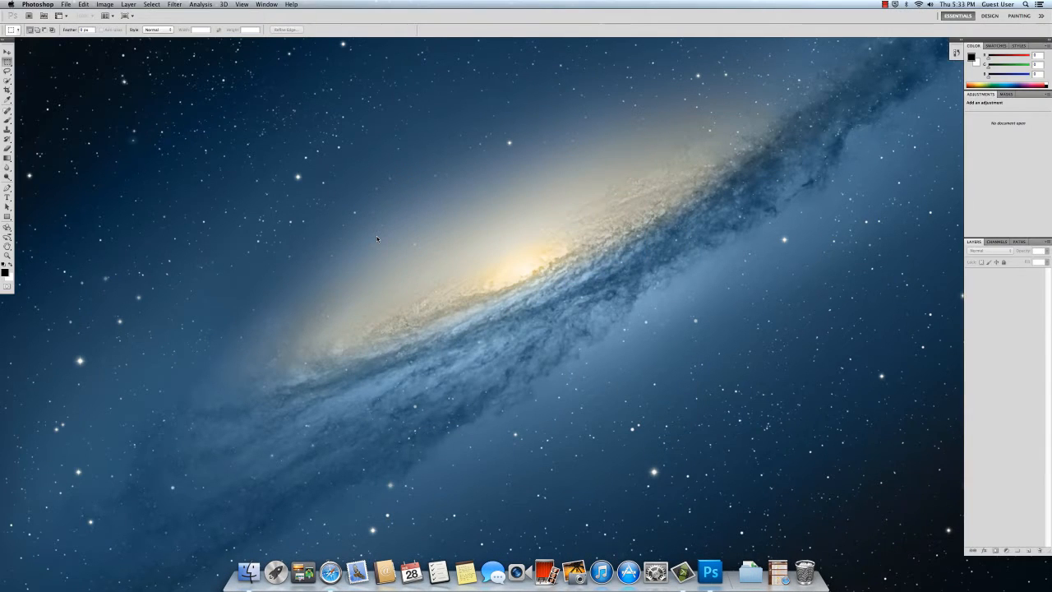
pyautogui.click(267, 5)
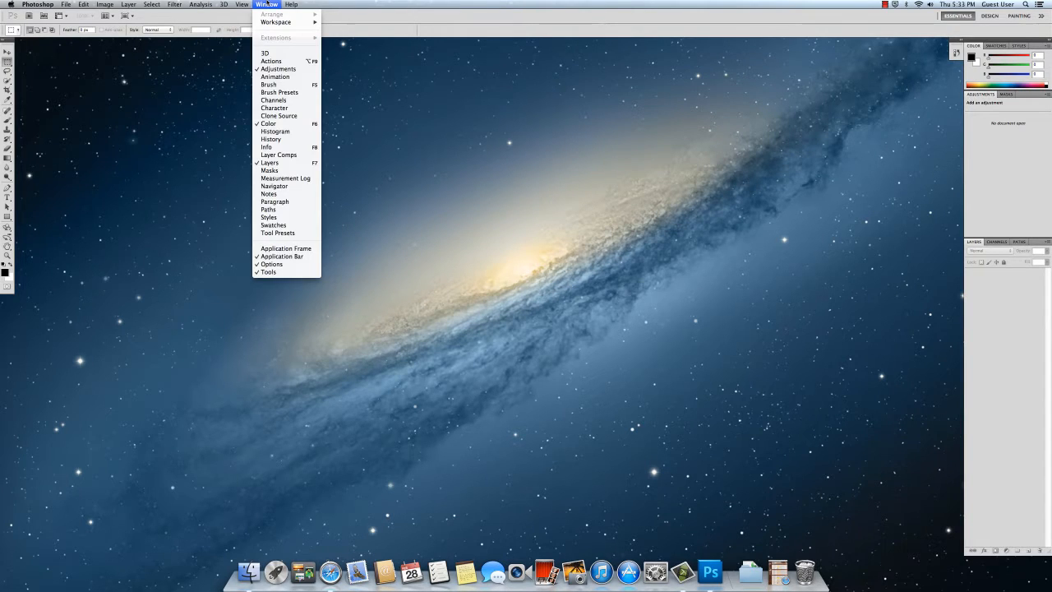
pyautogui.click(289, 247)
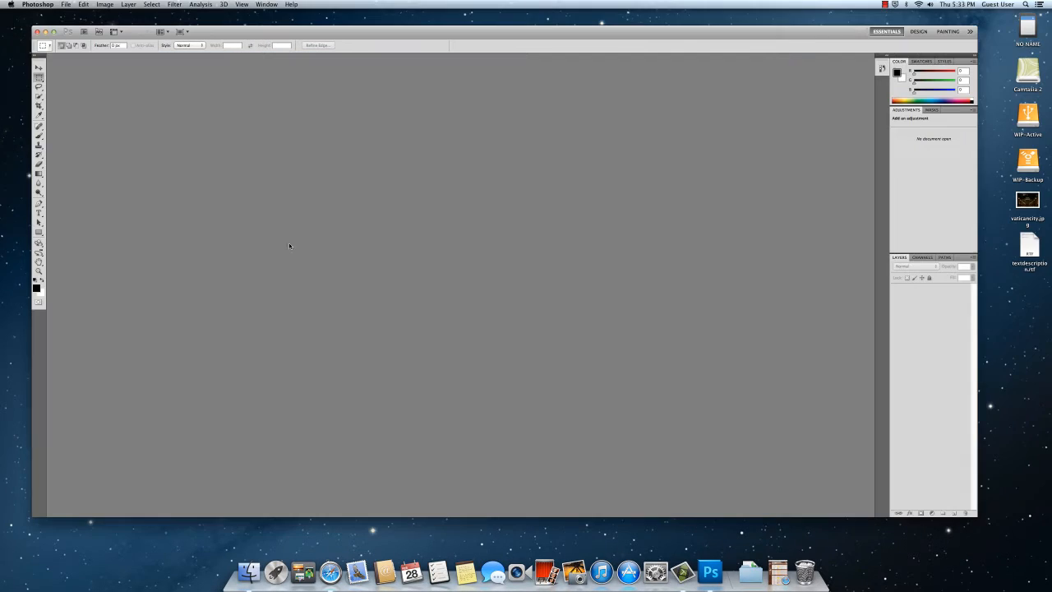
pyautogui.click(54, 32)
# Step: Open vaticancity.jpg from the Desktop and convert its locked Background into a regular layer with the default settings
pyautogui.click(66, 5)
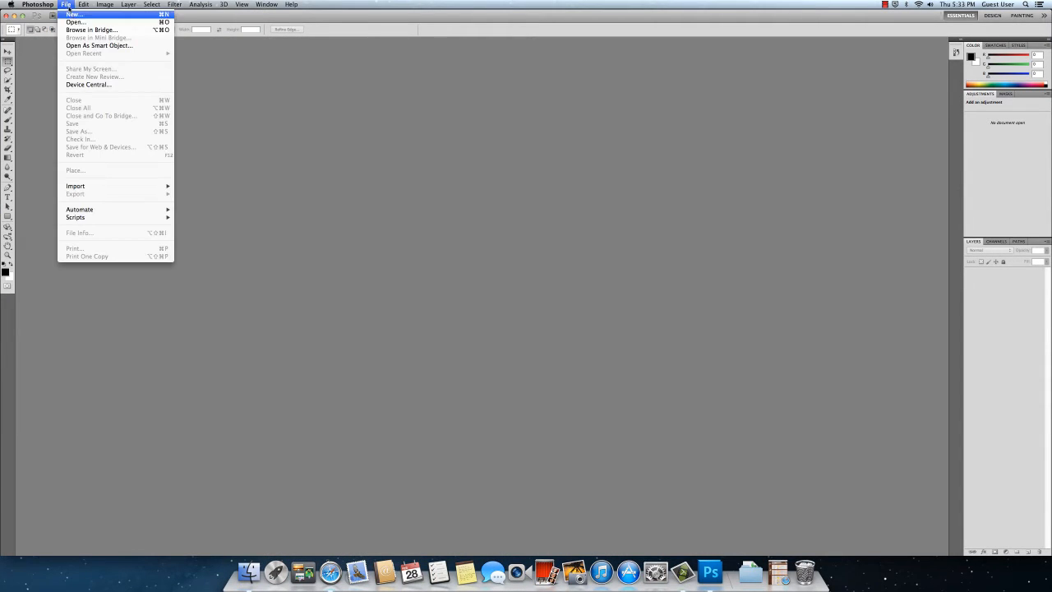
pyautogui.click(83, 23)
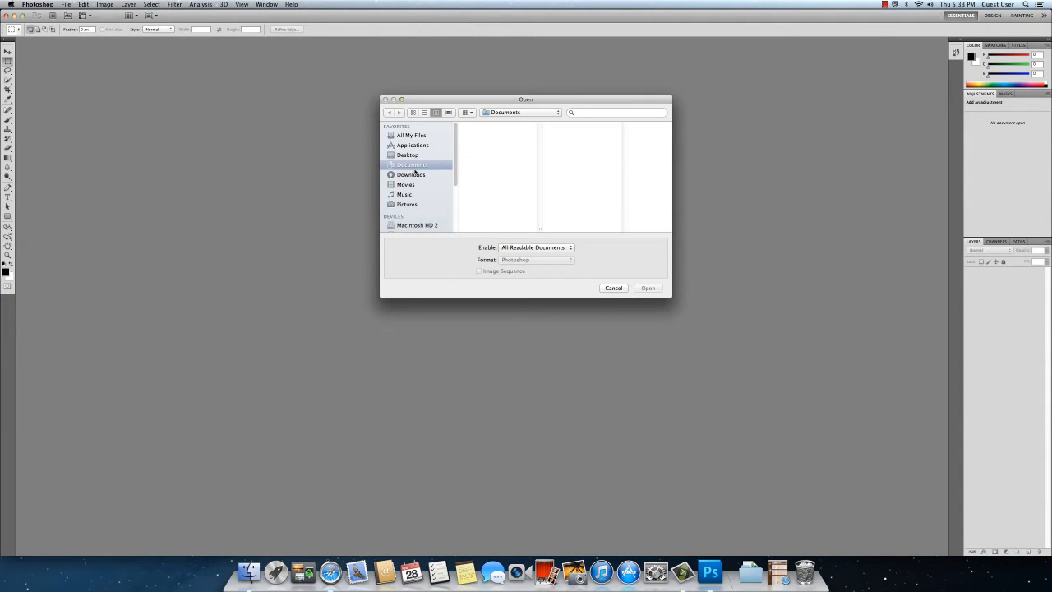
pyautogui.click(408, 156)
pyautogui.click(481, 133)
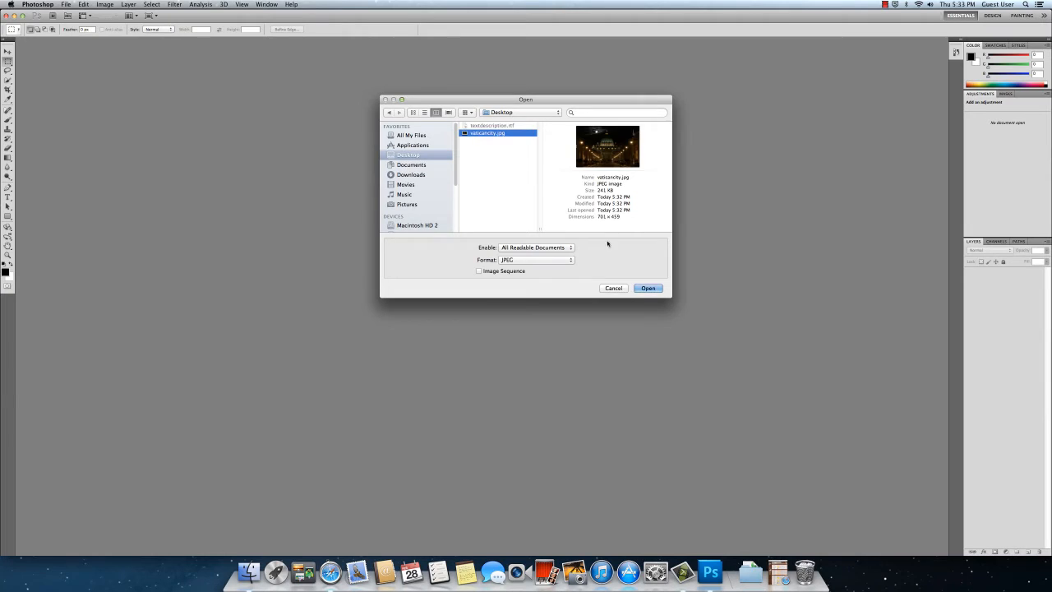
pyautogui.press('Return')
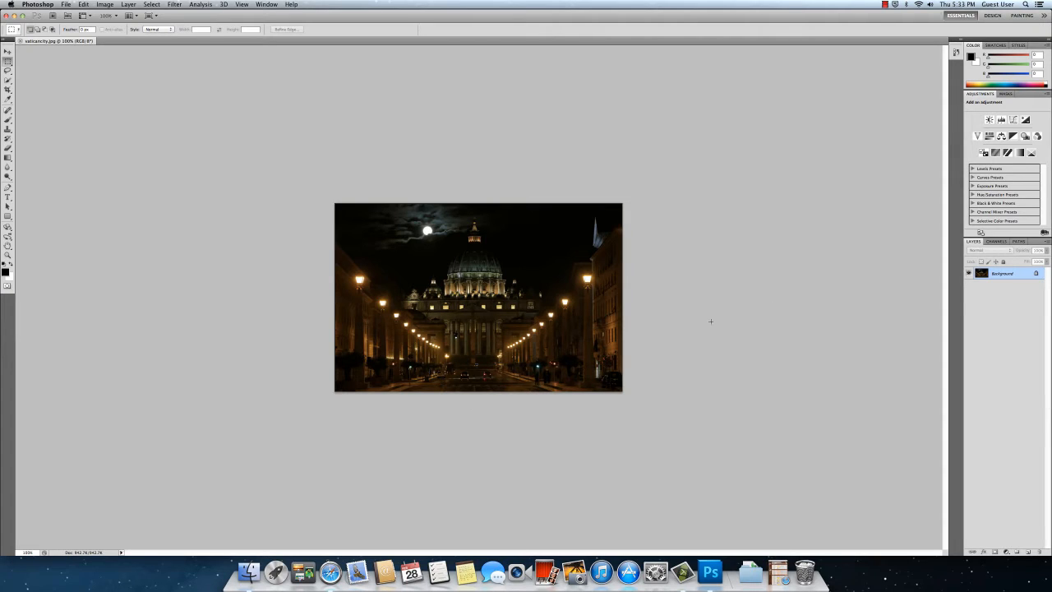
pyautogui.doubleClick(1035, 275)
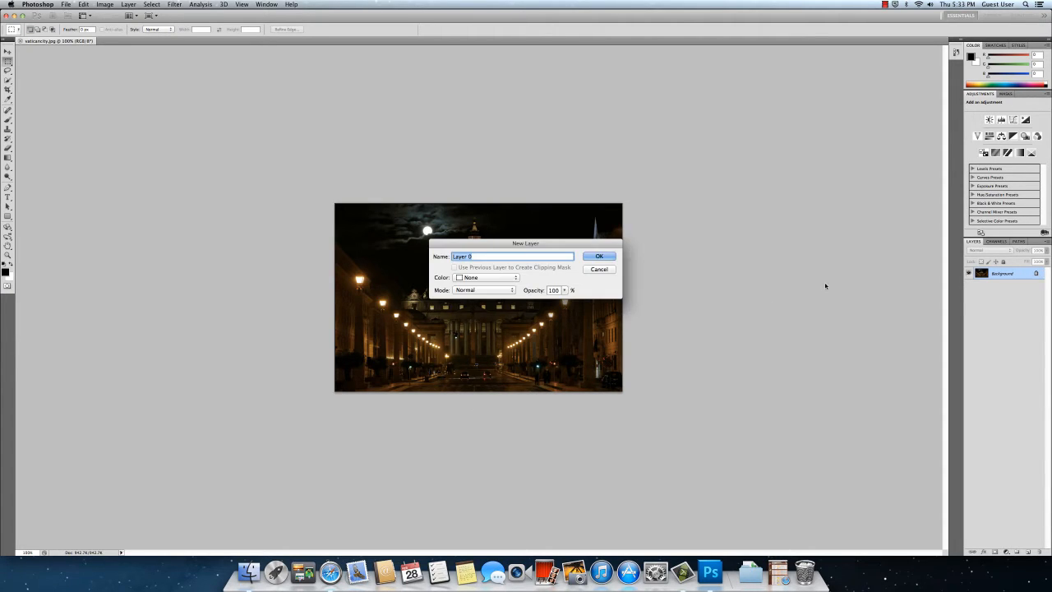
pyautogui.click(604, 258)
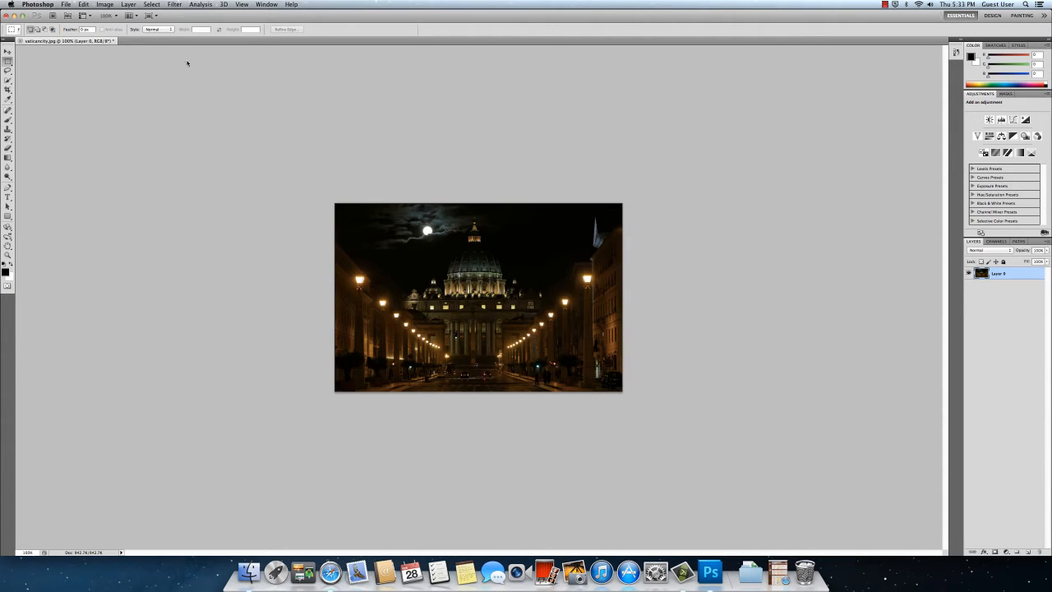
# Step: Switch the canvas size units to pixels and extend the canvas height by about 200 pixels with the anchor centered
pyautogui.click(87, 5)
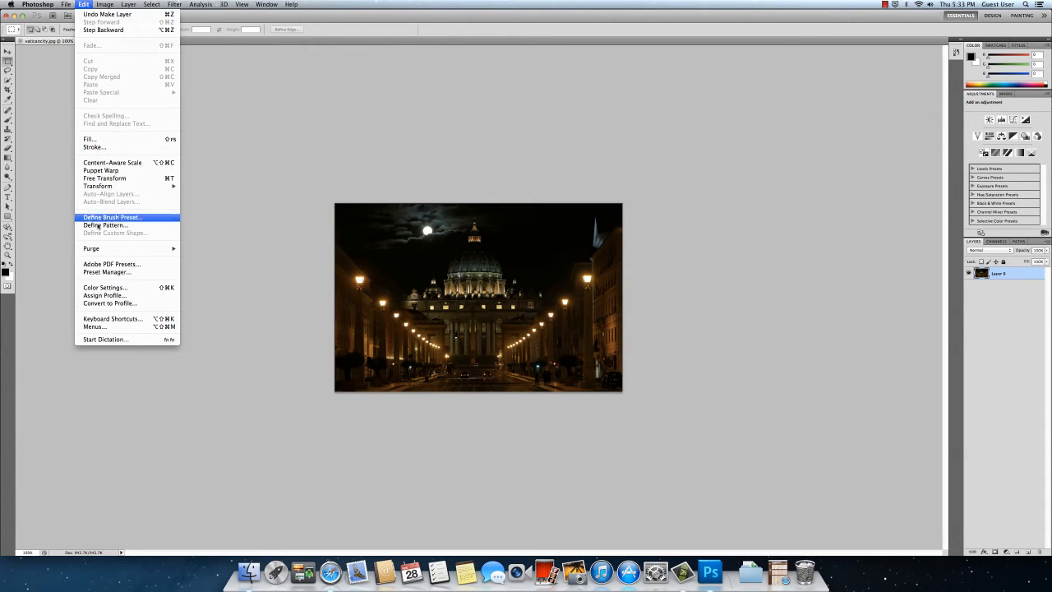
pyautogui.moveTo(104, 5)
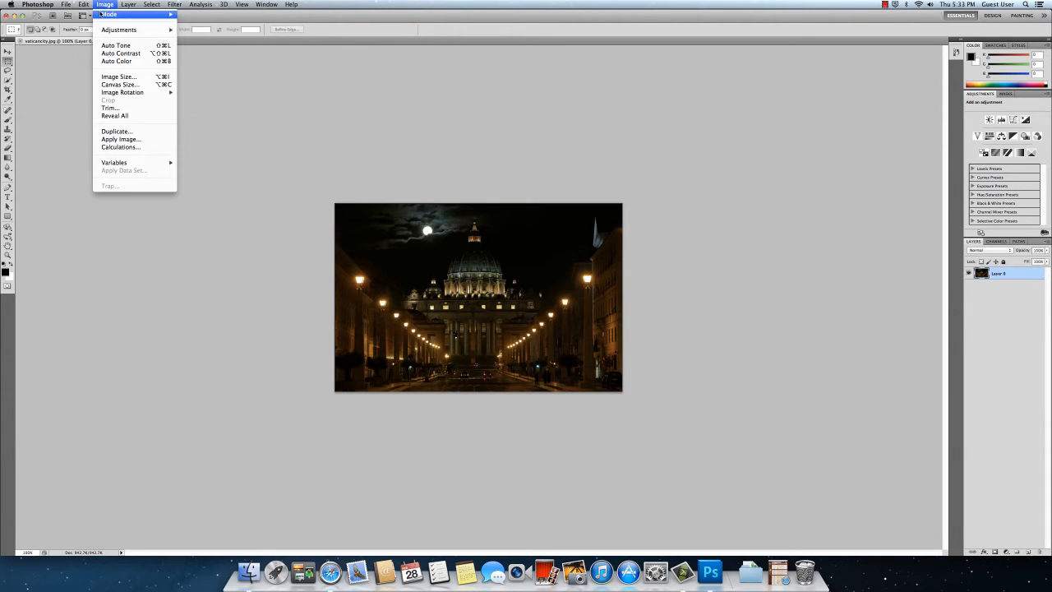
pyautogui.click(120, 85)
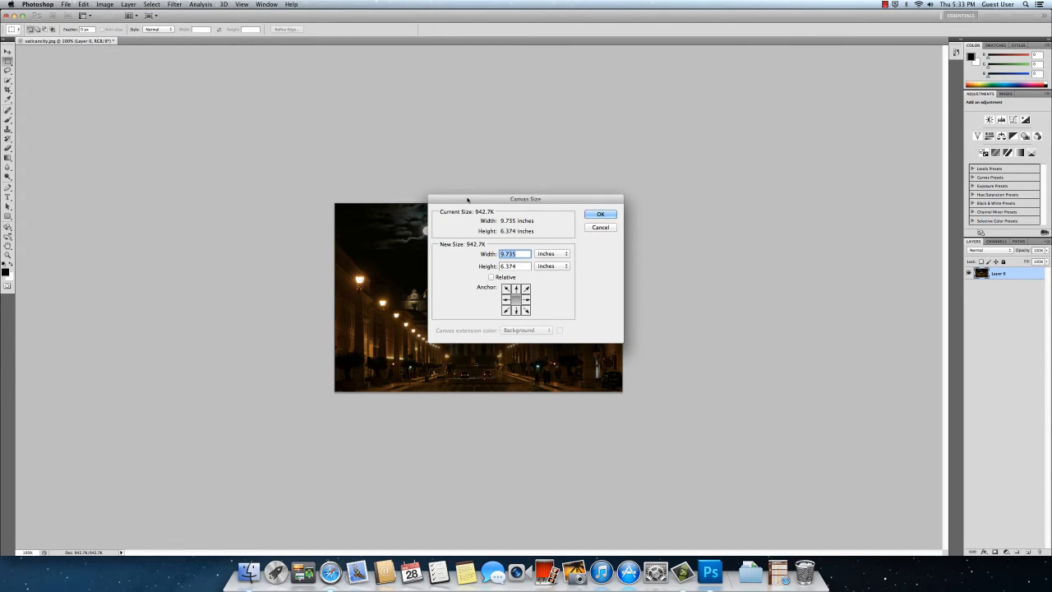
pyautogui.moveTo(469, 198); pyautogui.dragTo(672, 146)
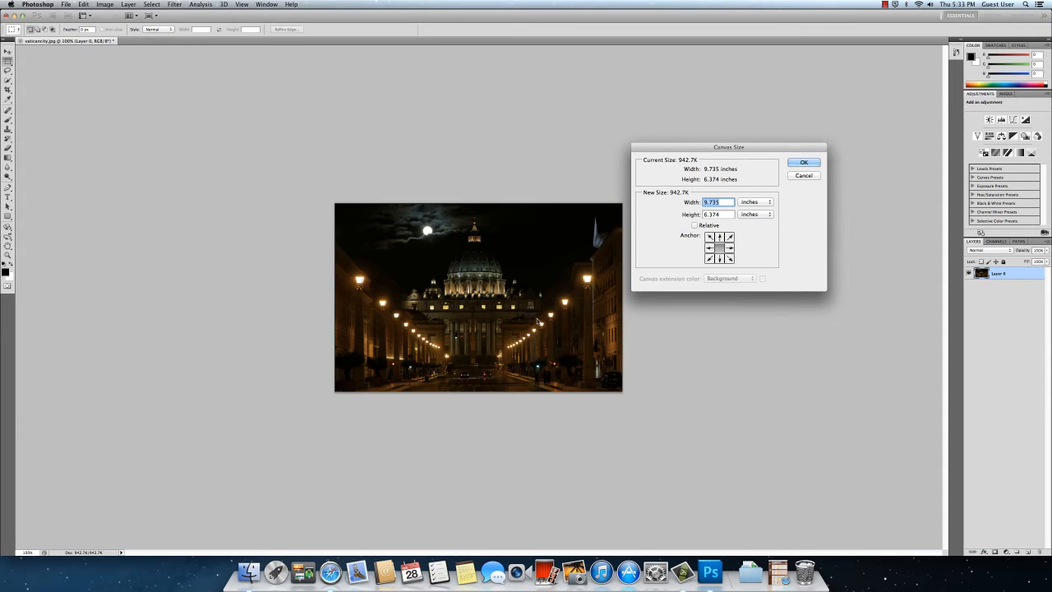
pyautogui.click(104, 4)
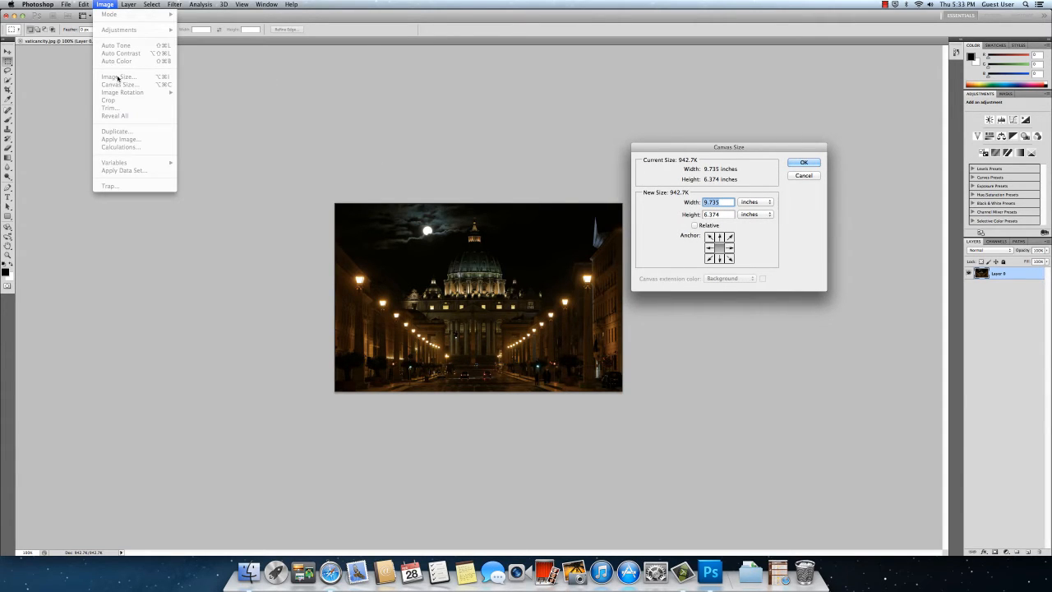
pyautogui.click(672, 150)
pyautogui.moveTo(673, 149); pyautogui.dragTo(660, 136)
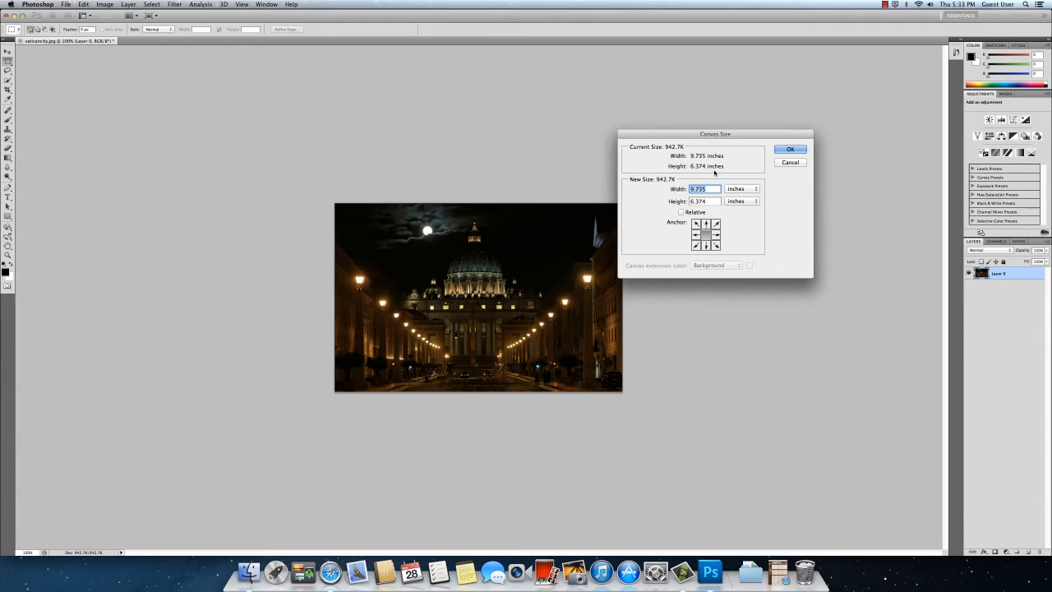
pyautogui.click(756, 190)
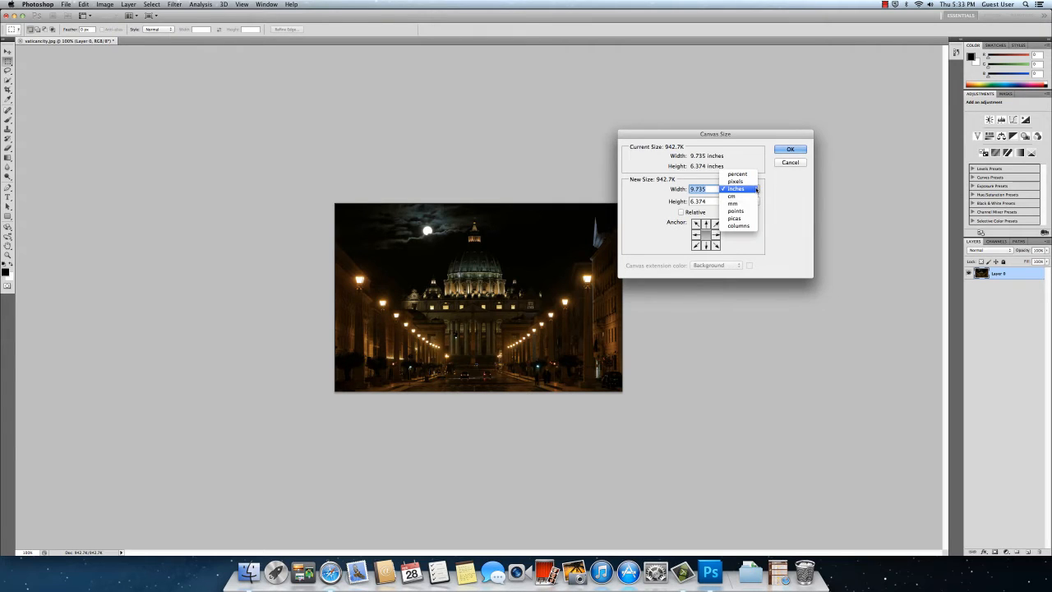
pyautogui.click(750, 187)
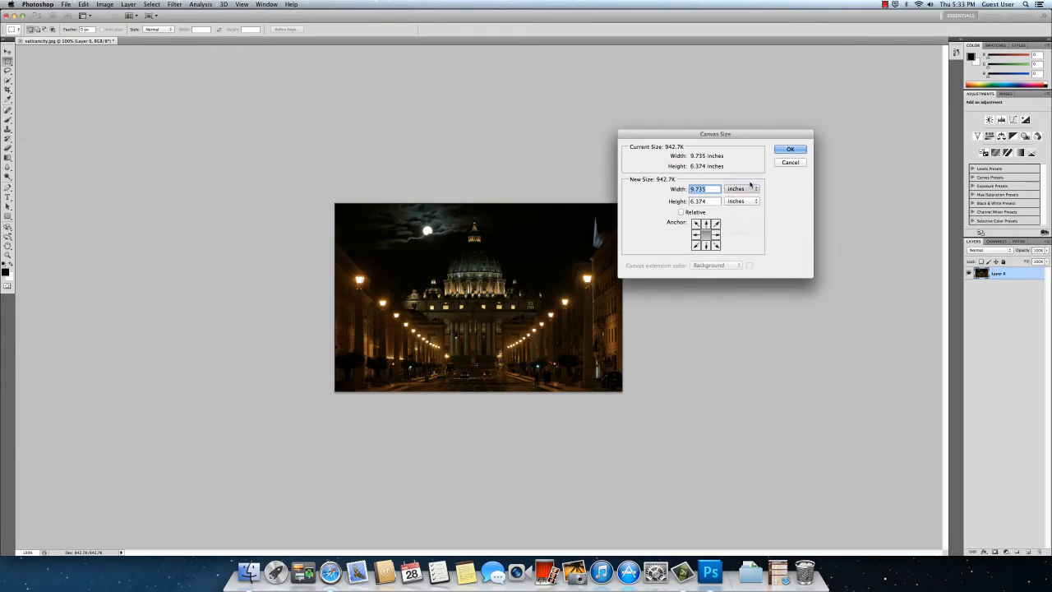
pyautogui.press('Tab')
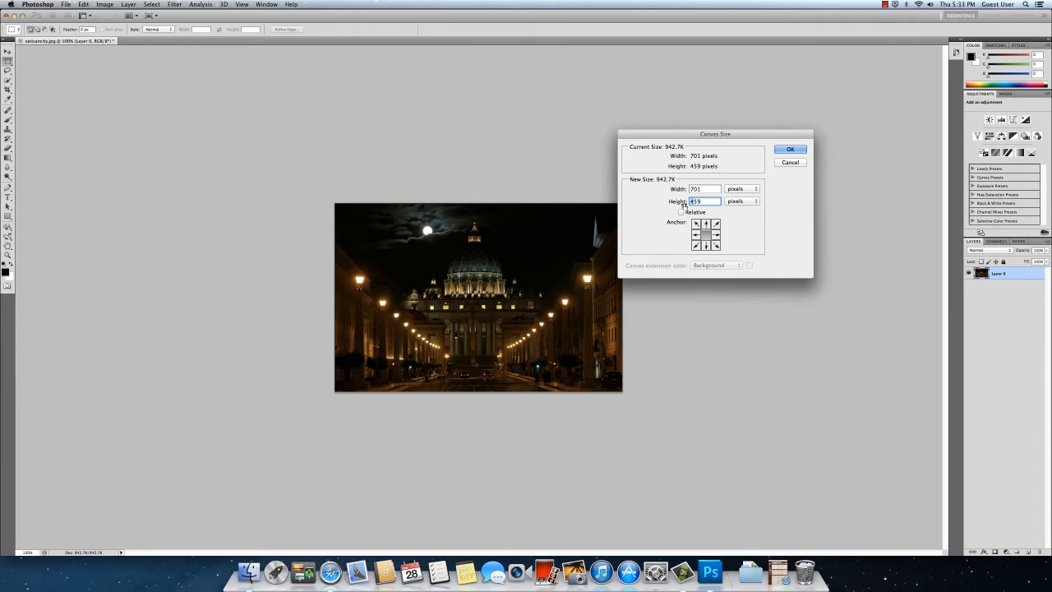
pyautogui.write('259')
pyautogui.press('Return')
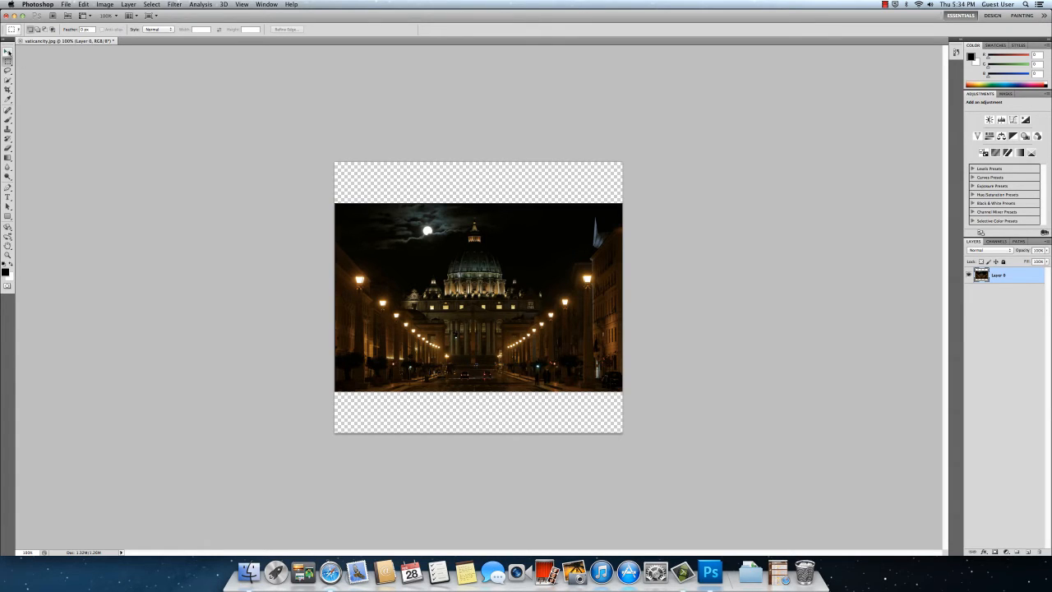
# Step: Move the photo up to the canvas's top edge and add a new empty layer beneath the photo layer
pyautogui.click(7, 51)
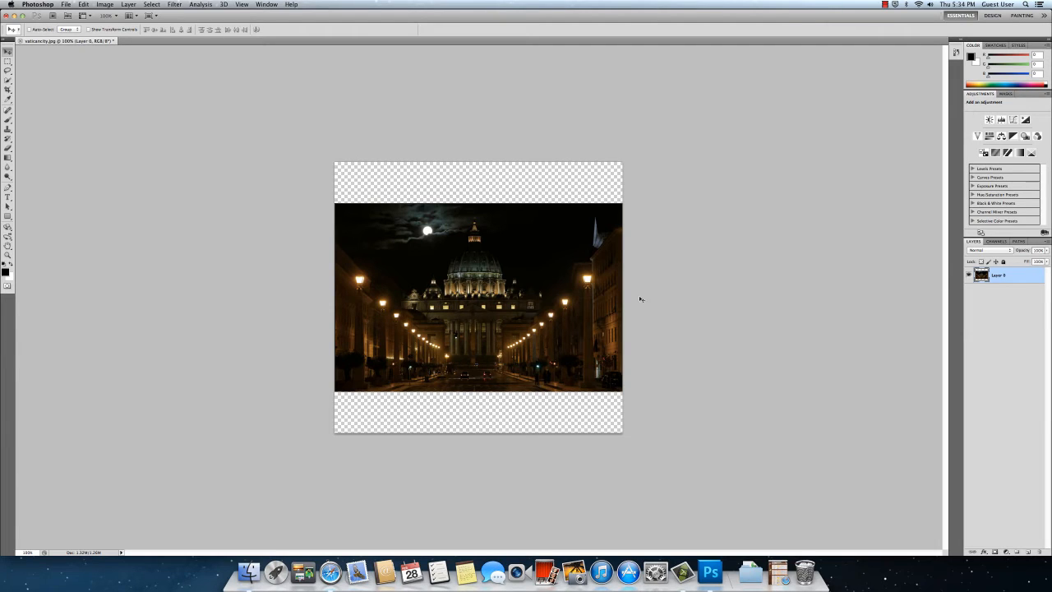
pyautogui.moveTo(509, 315); pyautogui.dragTo(505, 277)
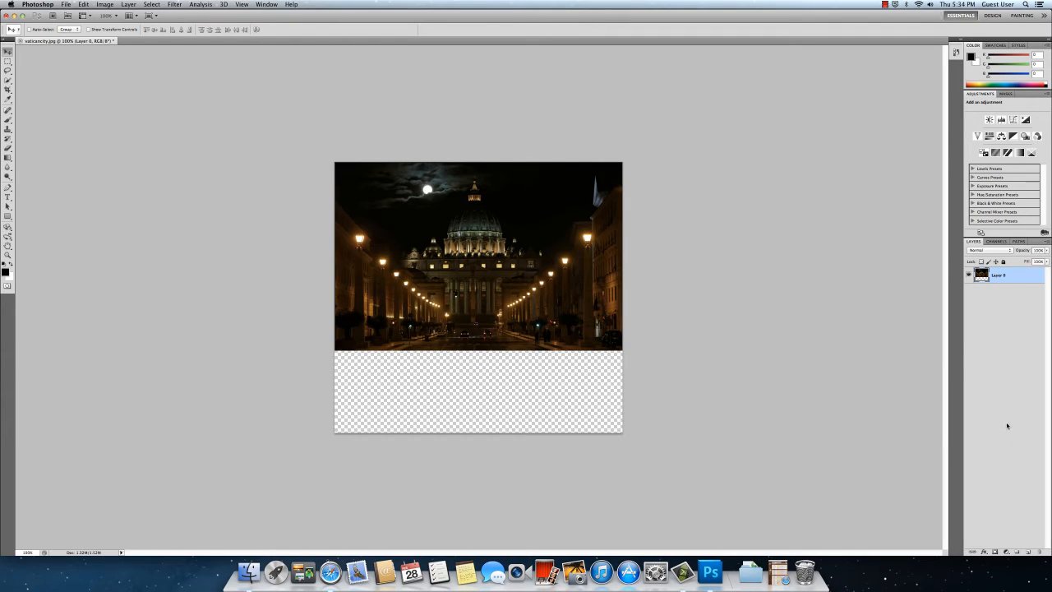
pyautogui.click(1030, 553)
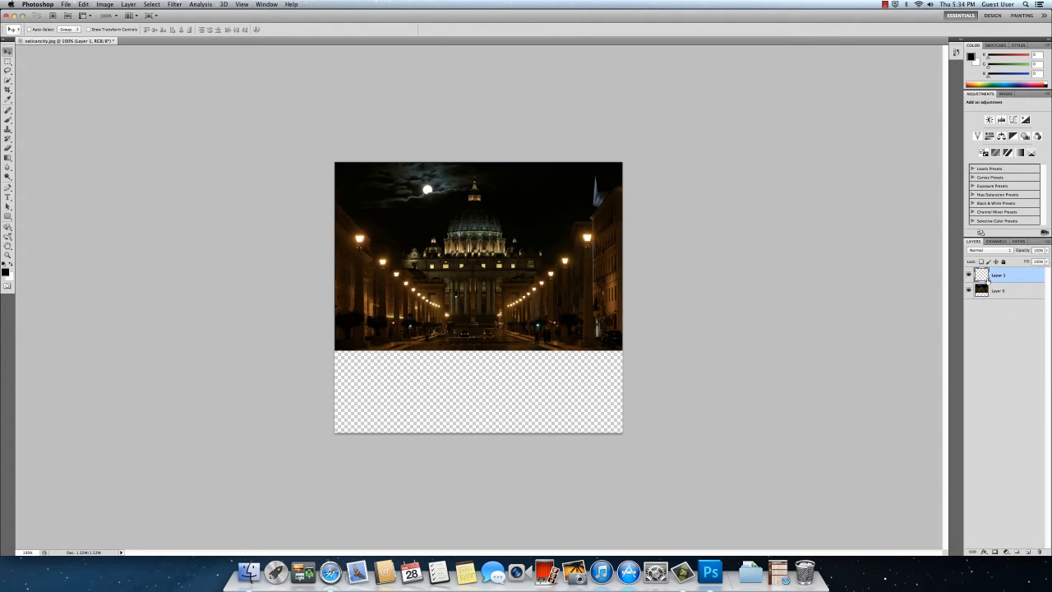
pyautogui.doubleClick(1001, 276)
pyautogui.moveTo(1020, 276)
pyautogui.mouseDown()
pyautogui.moveTo(999, 296)
pyautogui.moveTo(1008, 277)
pyautogui.mouseUp()
pyautogui.moveTo(1019, 276); pyautogui.dragTo(1009, 296)
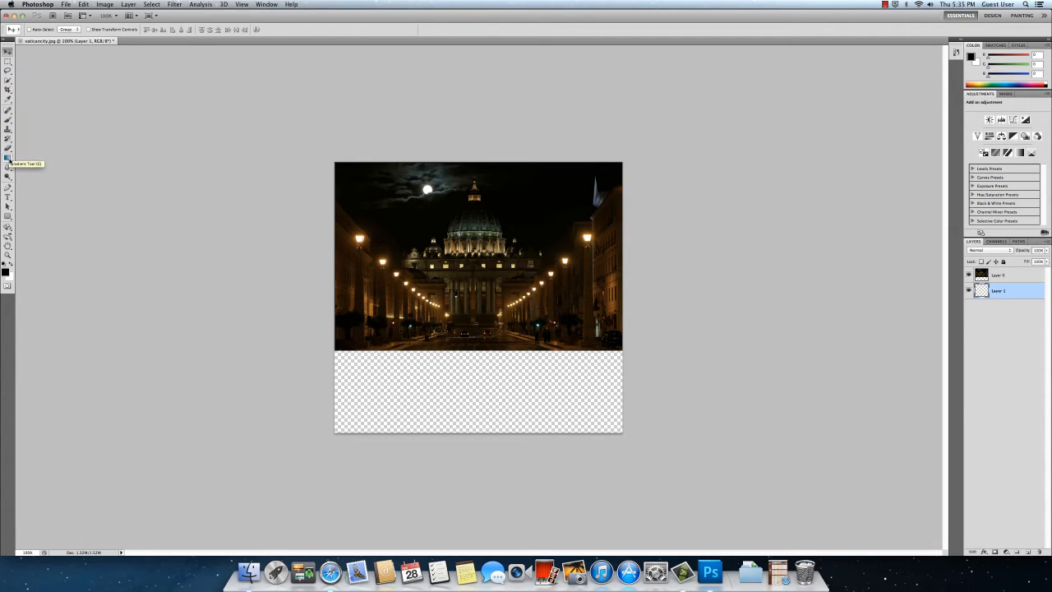
# Step: Fill the empty layer beneath the photo with white using the Paint Bucket tool
pyautogui.click(7, 159)
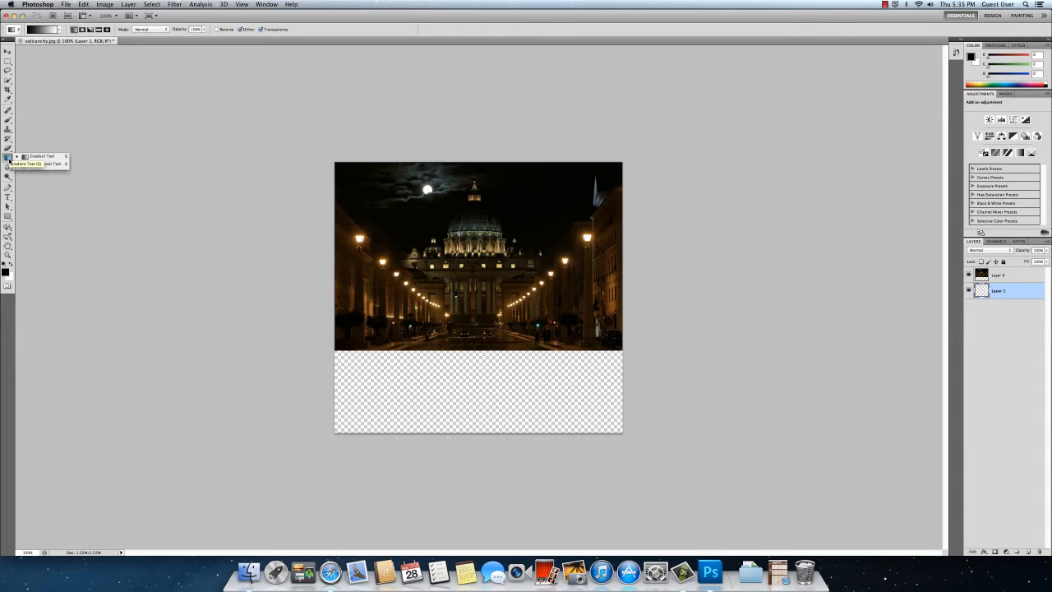
pyautogui.click(54, 166)
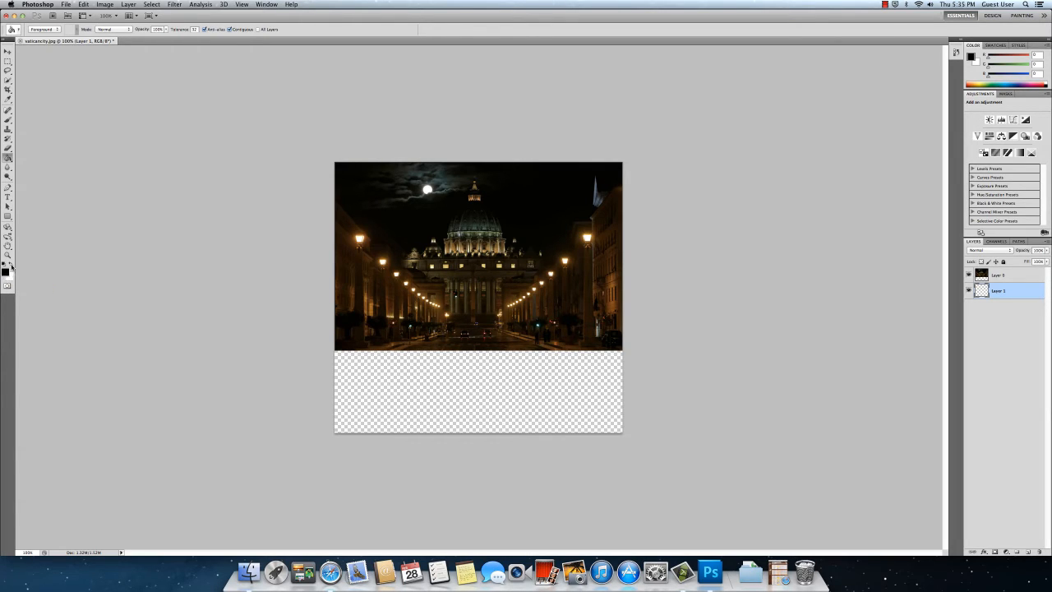
pyautogui.click(11, 272)
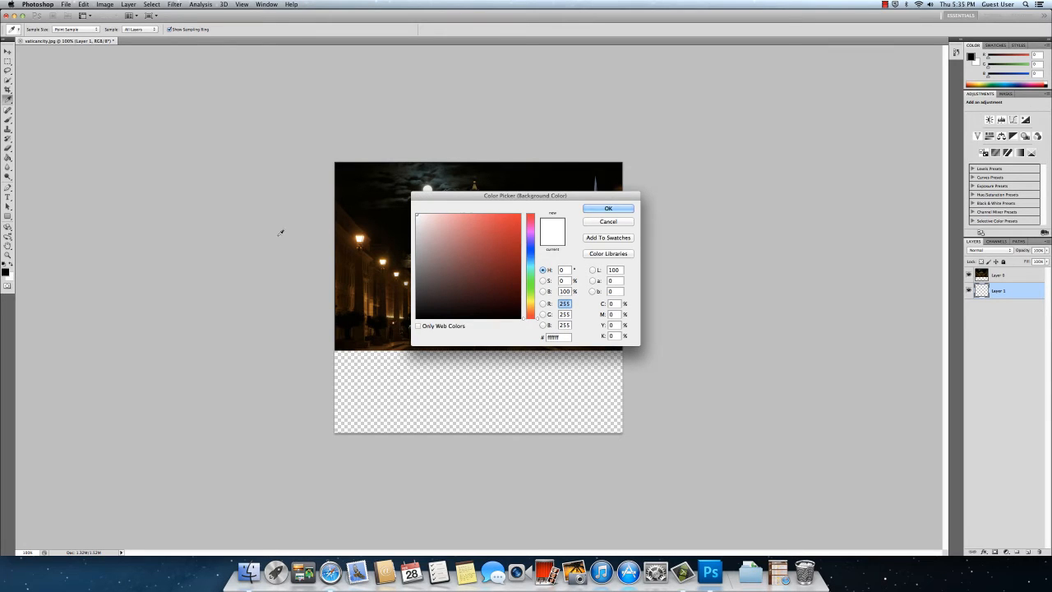
pyautogui.click(598, 209)
pyautogui.press('g')
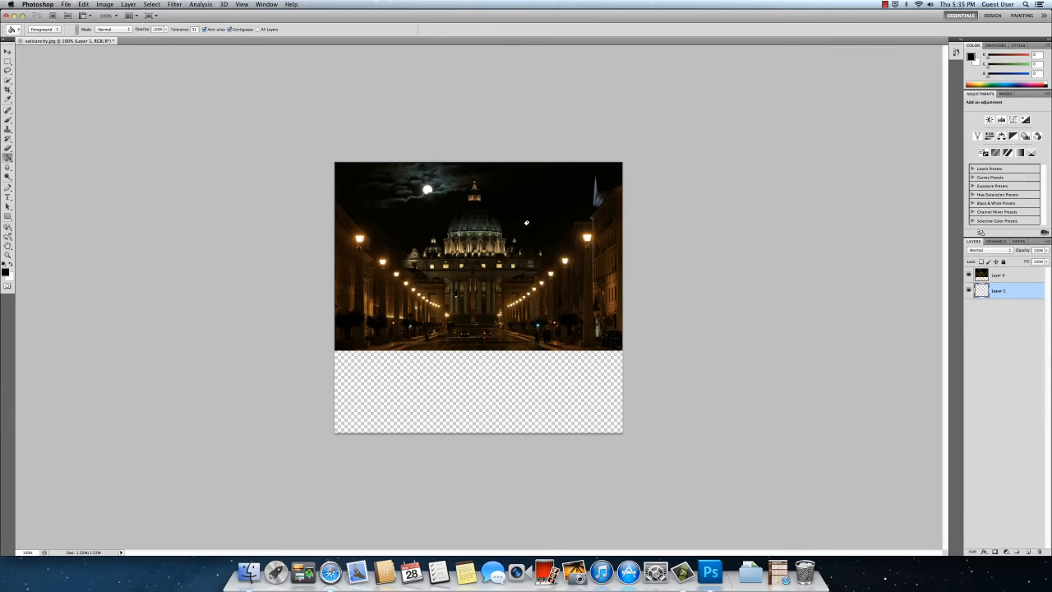
pyautogui.click(11, 265)
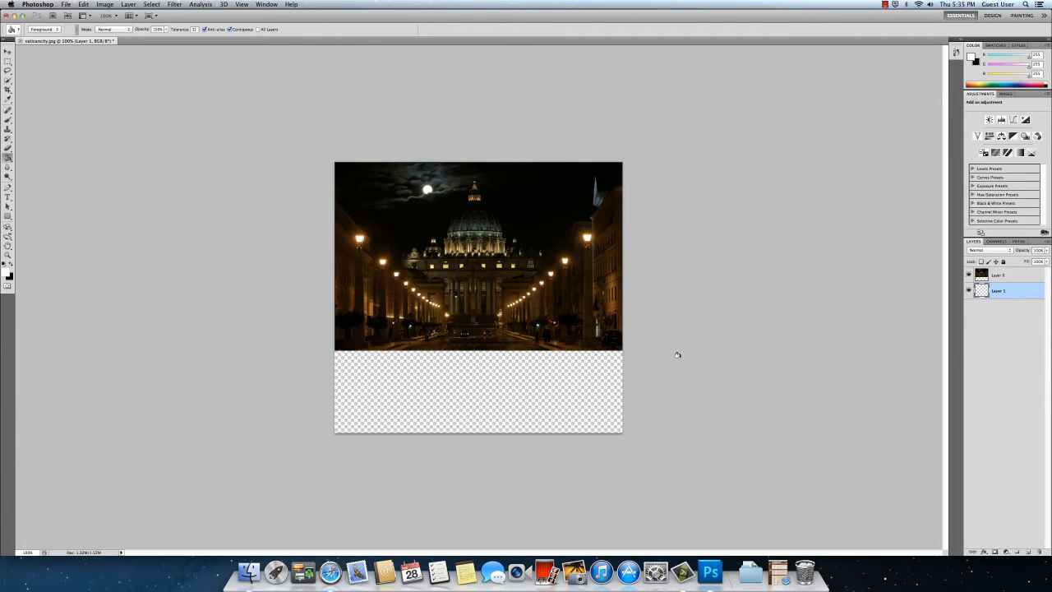
pyautogui.click(455, 383)
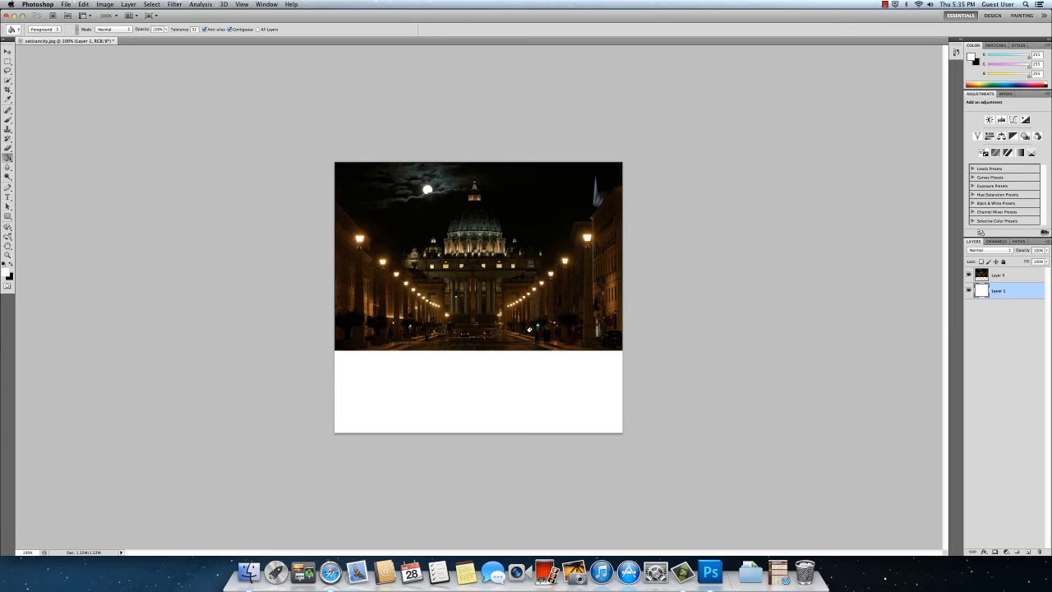
# Step: Copy the St. Peter's Basilica description paragraph from textdescription.rtf on the Desktop and switch back to Photoshop
pyautogui.click(249, 572)
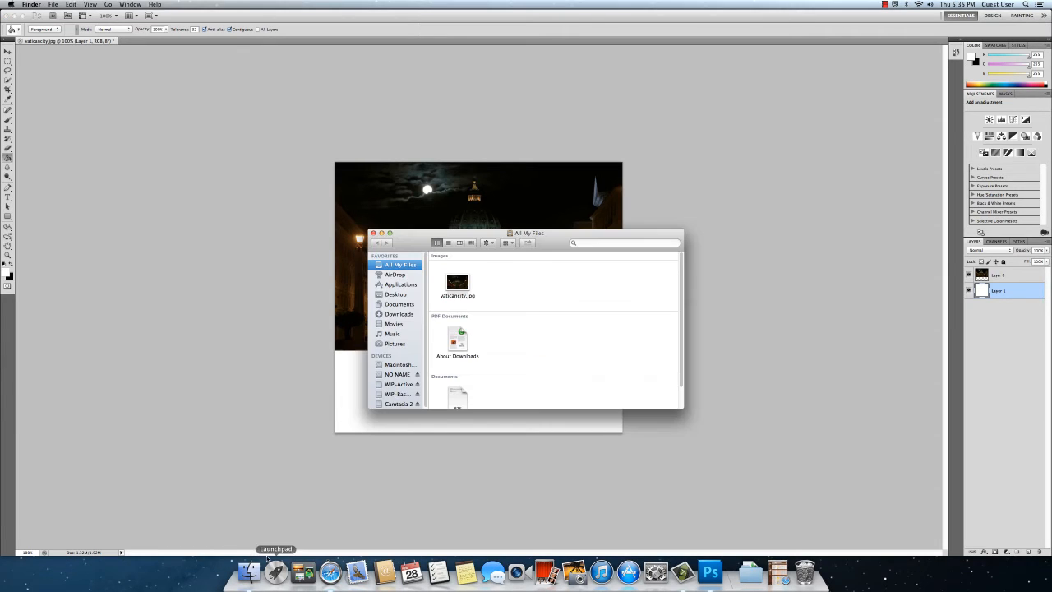
pyautogui.click(399, 294)
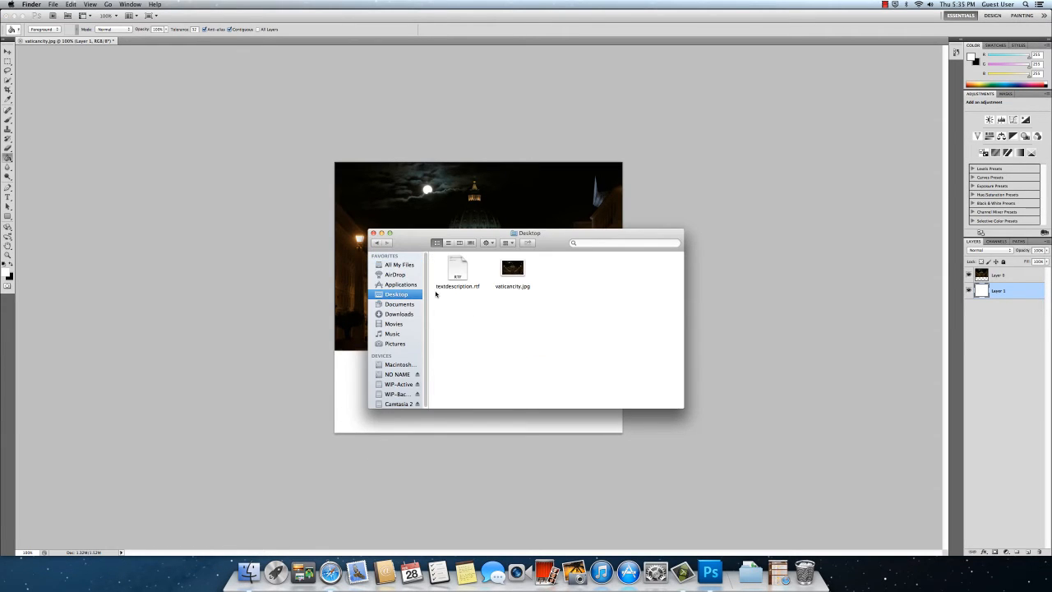
pyautogui.click(458, 273)
pyautogui.doubleClick(458, 273)
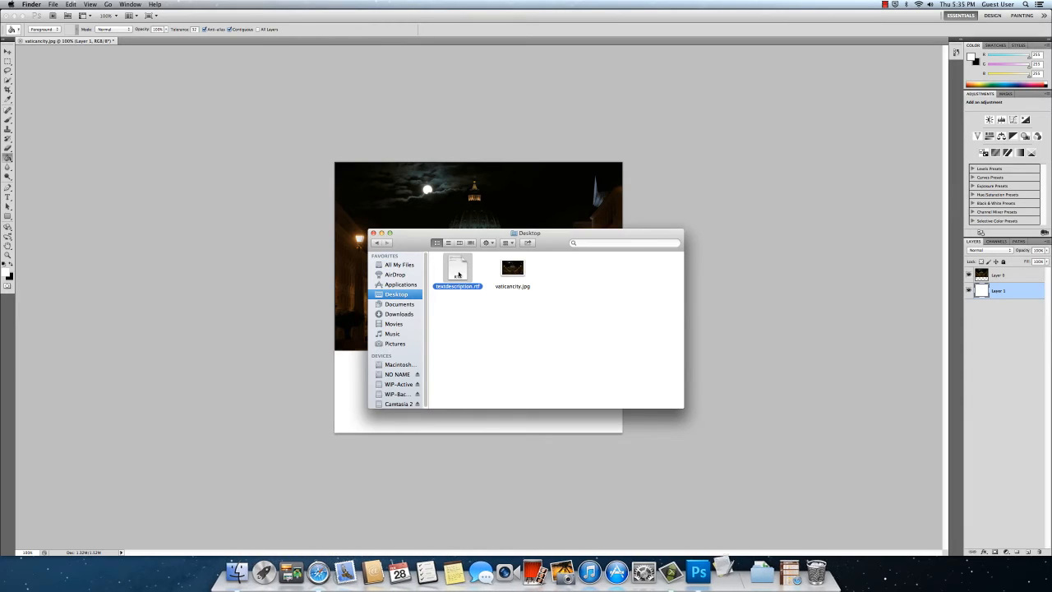
pyautogui.click(373, 233)
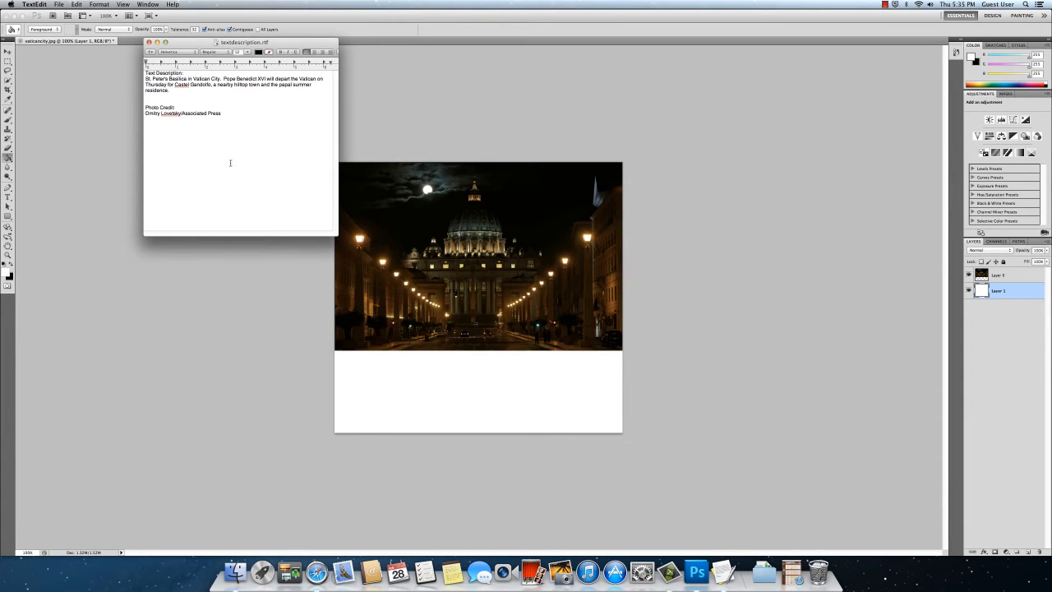
pyautogui.moveTo(177, 95); pyautogui.dragTo(139, 81)
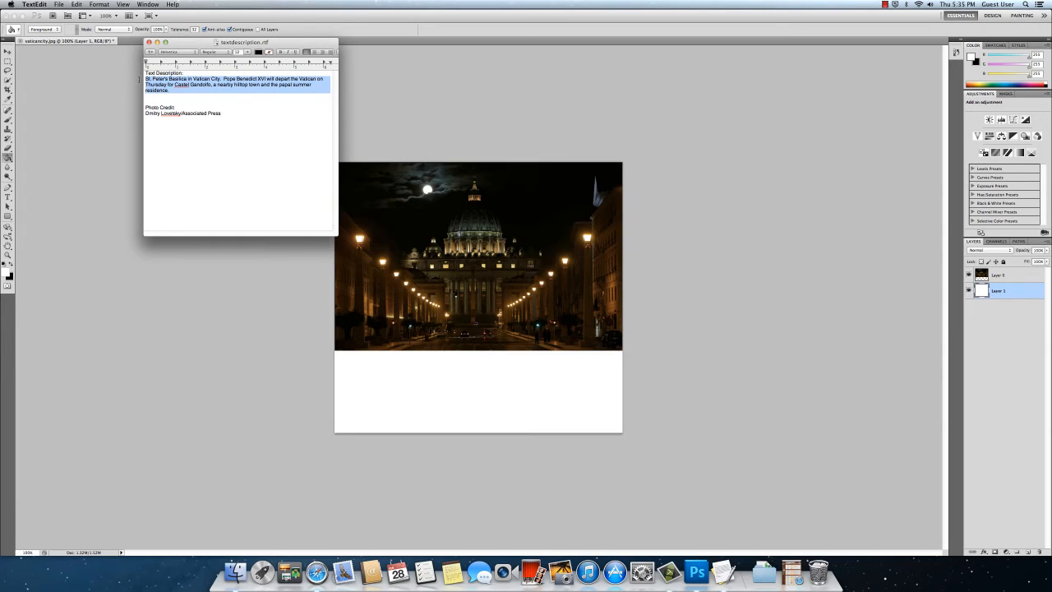
pyautogui.click(139, 83)
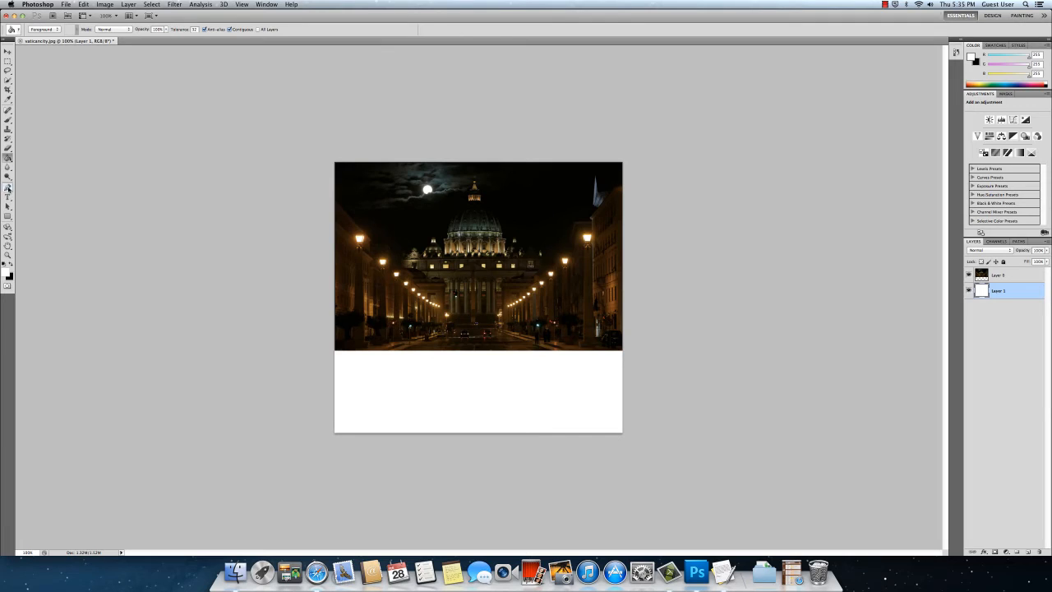
# Step: Create a paragraph text box across the white area below the photo, paste the copied description and color its text black
pyautogui.click(8, 197)
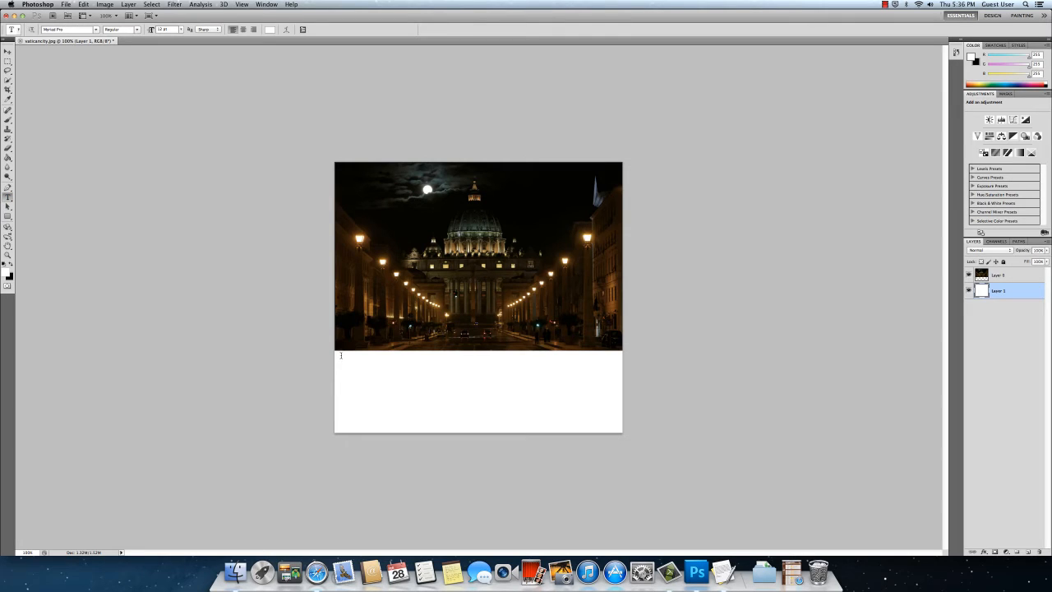
pyautogui.moveTo(343, 355); pyautogui.dragTo(614, 425)
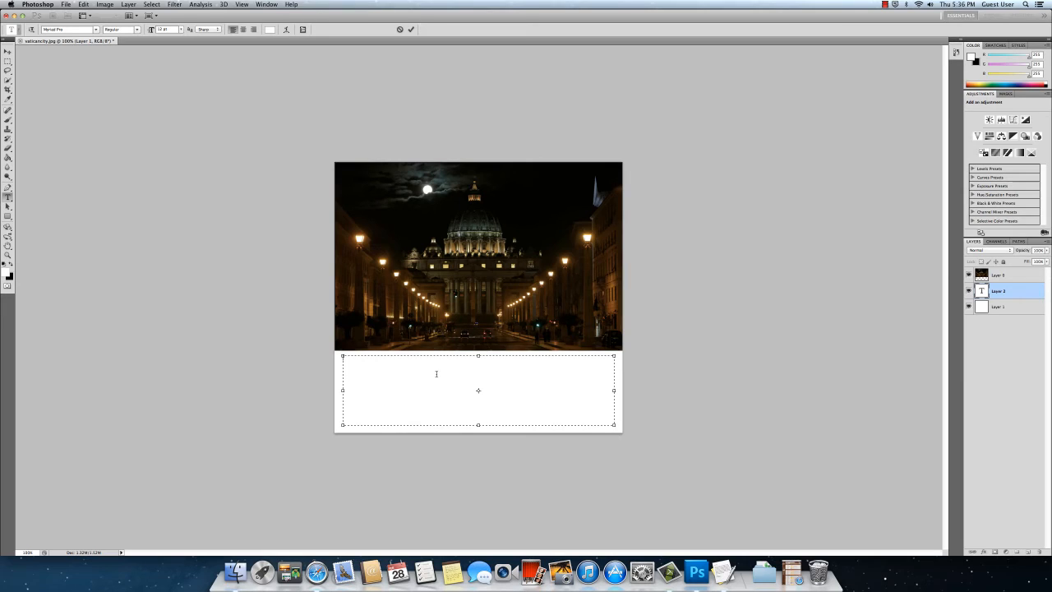
pyautogui.press('super')
pyautogui.moveTo(456, 375); pyautogui.dragTo(320, 347)
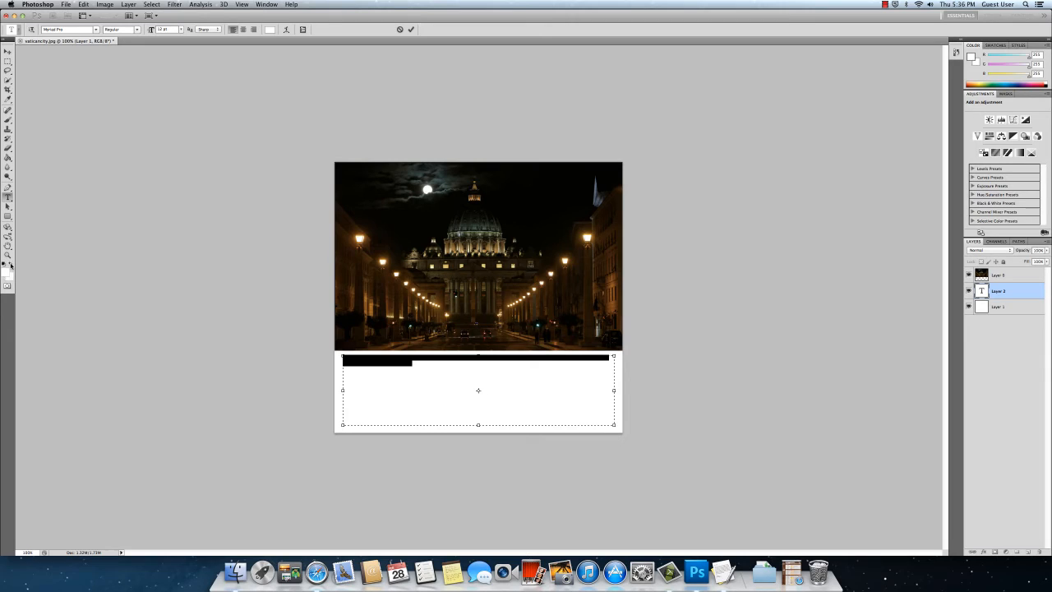
pyautogui.click(10, 266)
pyautogui.click(382, 362)
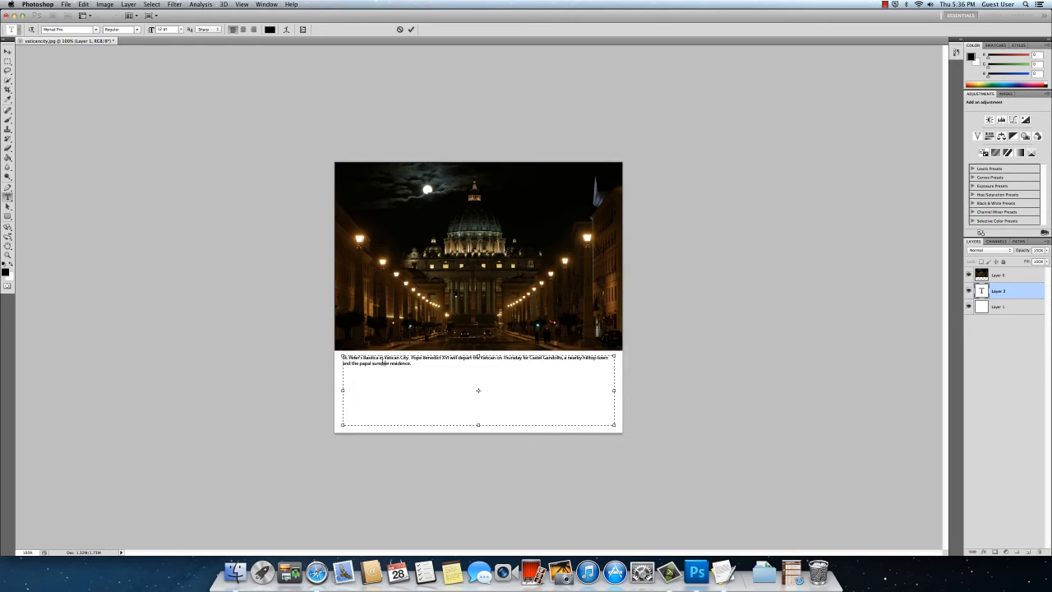
pyautogui.moveTo(424, 368); pyautogui.dragTo(344, 355)
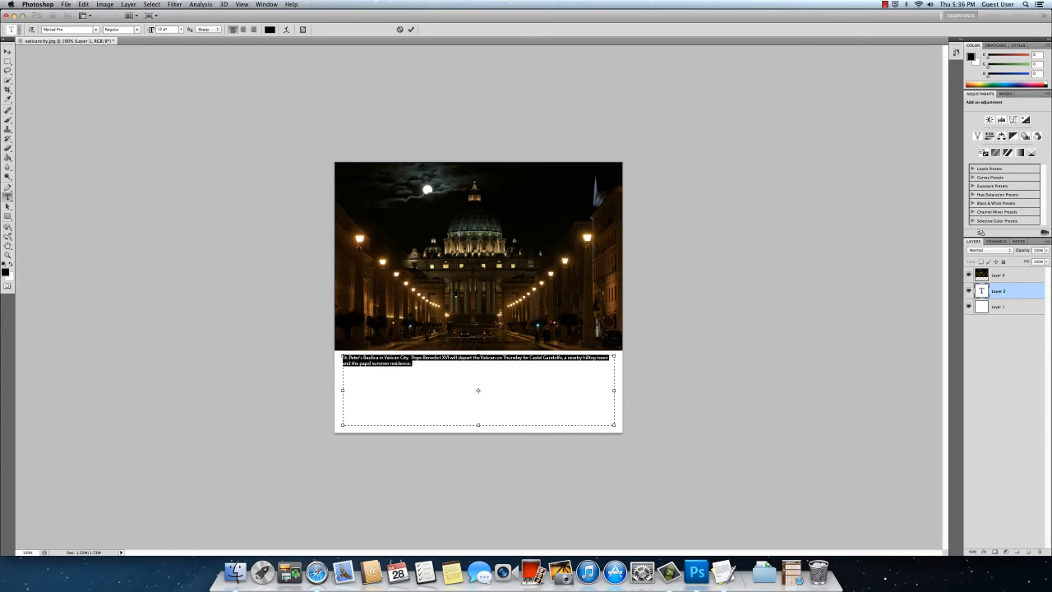
pyautogui.click(370, 363)
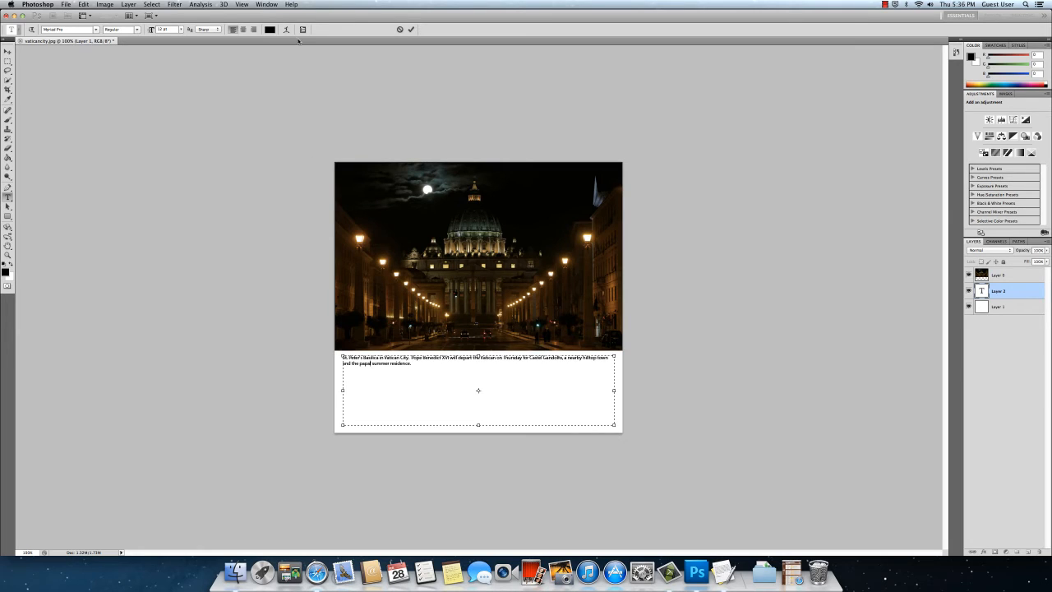
# Step: Display the character settings and set the caption text's font size to 20 pt
pyautogui.click(274, 4)
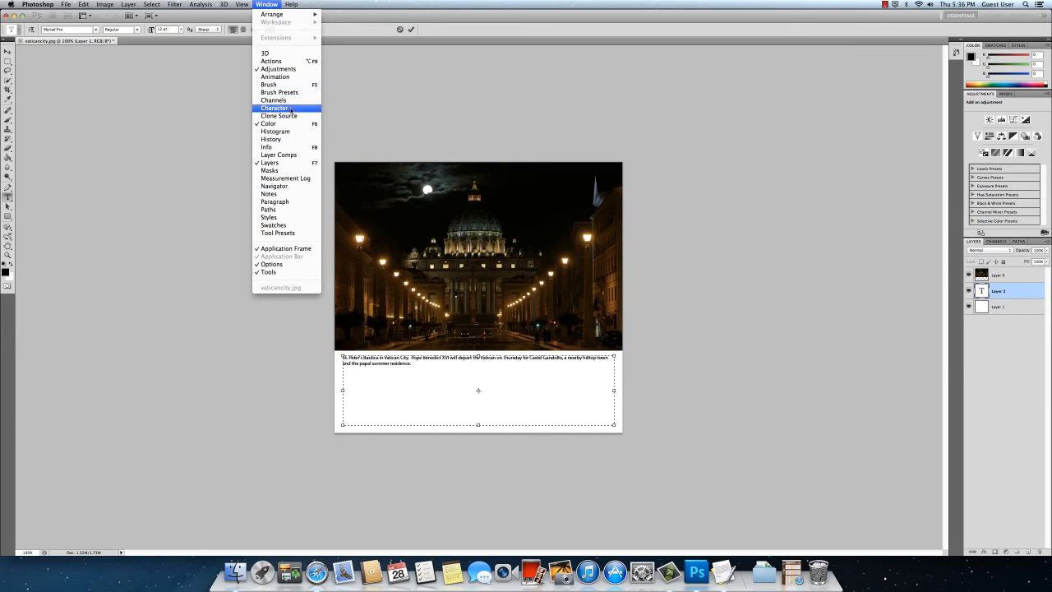
pyautogui.click(290, 109)
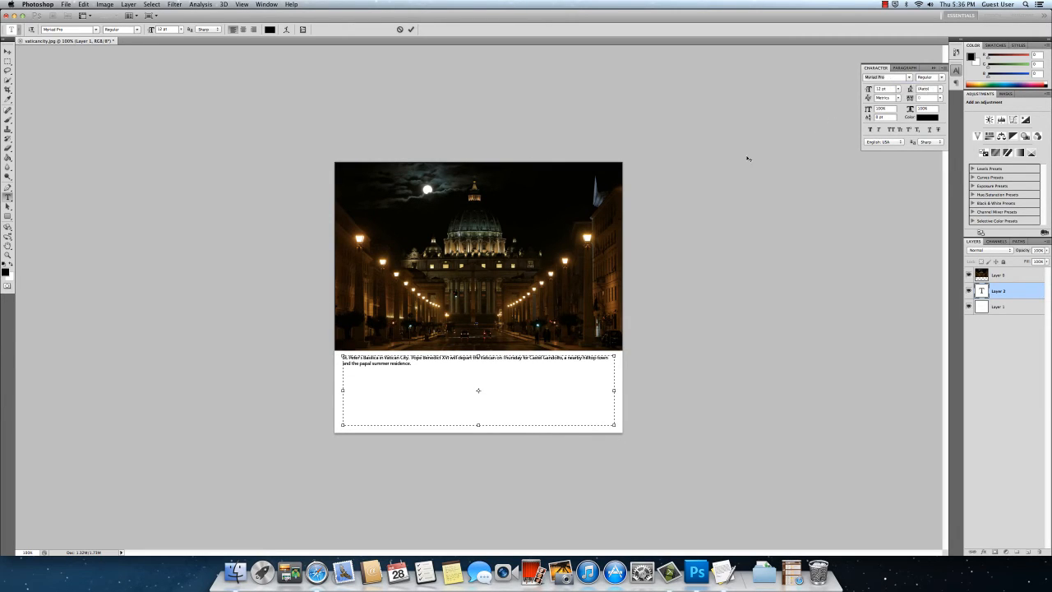
pyautogui.moveTo(424, 368); pyautogui.dragTo(322, 342)
pyautogui.click(878, 89)
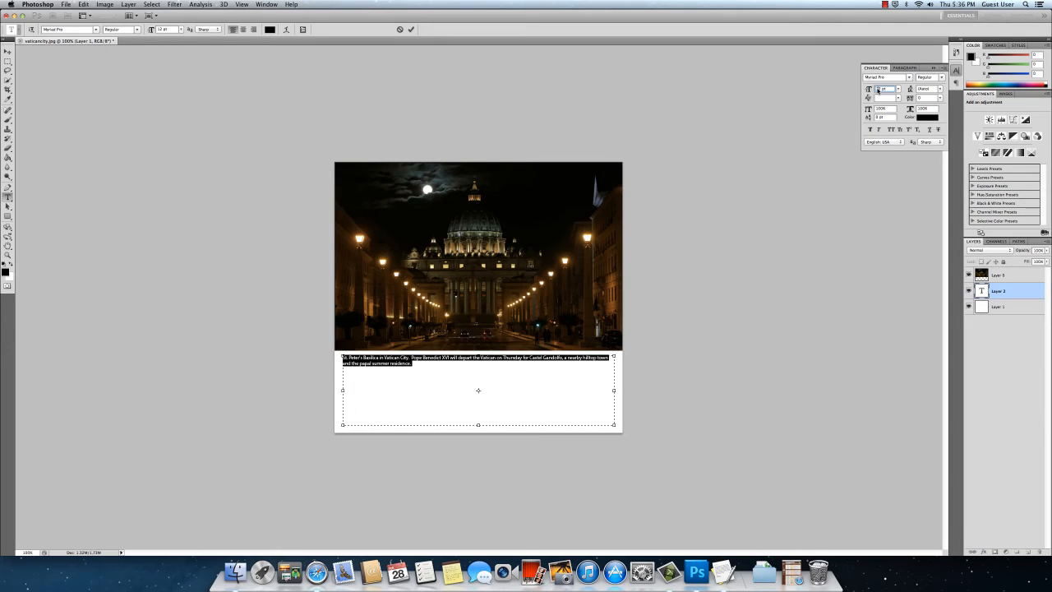
pyautogui.press('Up')
pyautogui.press('Up')
pyautogui.press('Up')
pyautogui.press('Up')
pyautogui.press('Up')
pyautogui.press('Up')
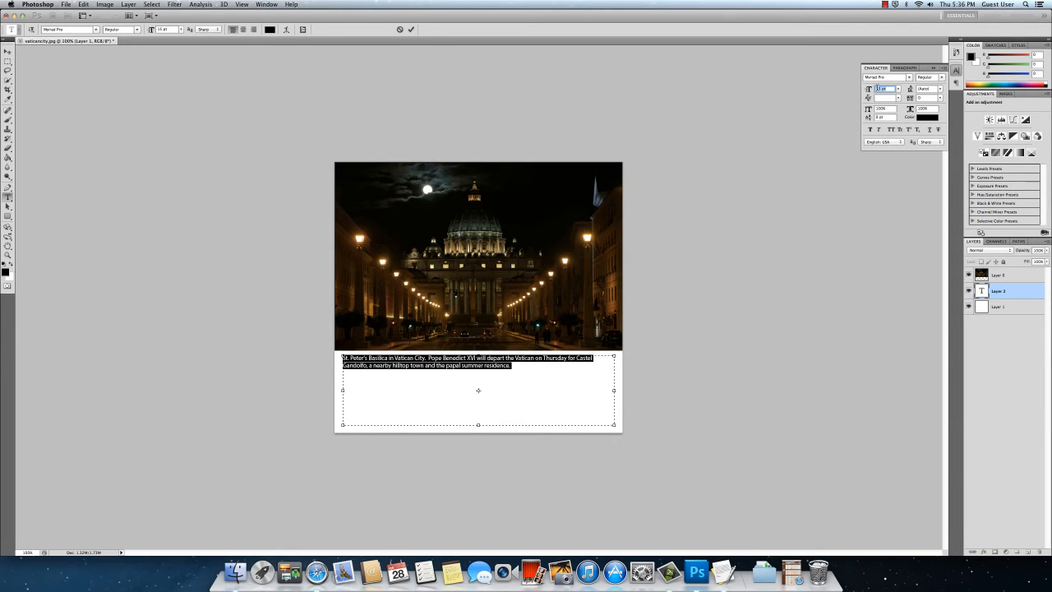
pyautogui.press('Up')
pyautogui.press('Up')
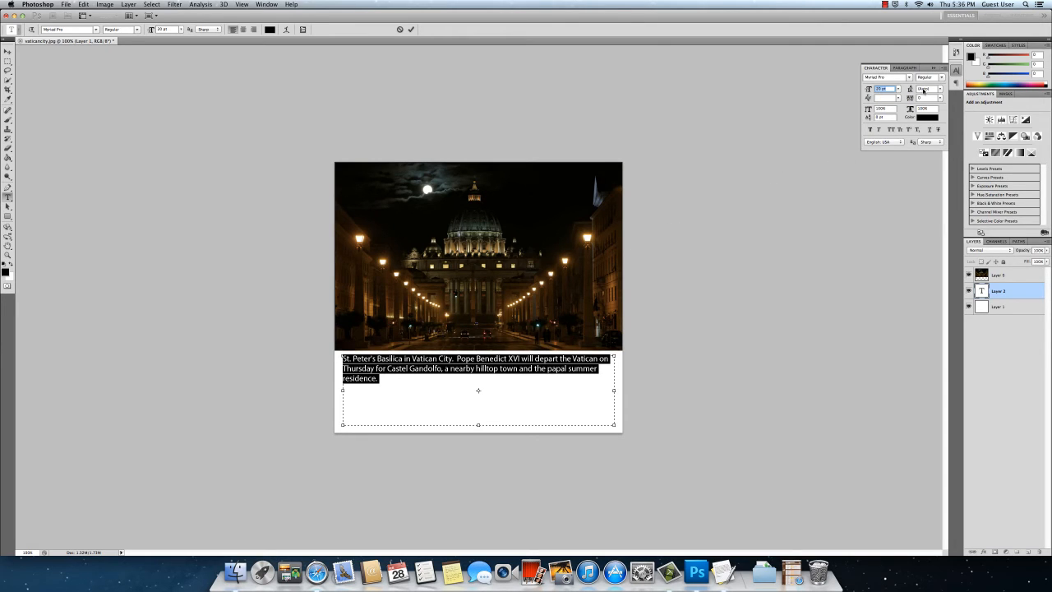
# Step: Increase the leading of the caption text to 35 pt
pyautogui.click(927, 88)
pyautogui.press('Down')
pyautogui.press('Down')
pyautogui.press('Down')
pyautogui.press('Down')
pyautogui.press('Down')
pyautogui.press('Down')
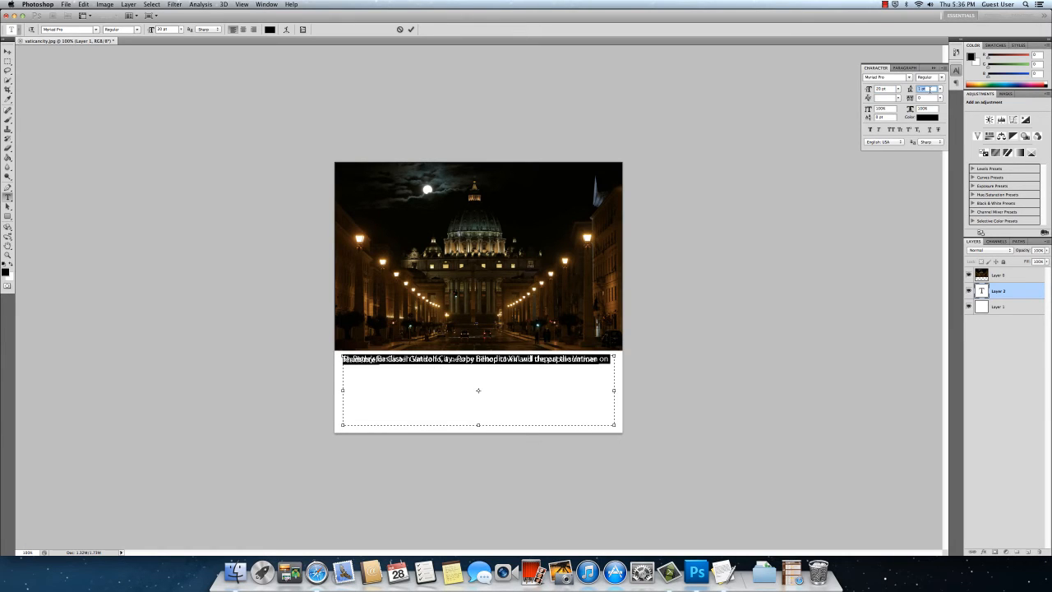
pyautogui.press('Up')
pyautogui.press('Up')
pyautogui.press('Up')
pyautogui.press('Up')
pyautogui.press('Up')
pyautogui.press('Up')
pyautogui.press('Up')
pyautogui.press('Up')
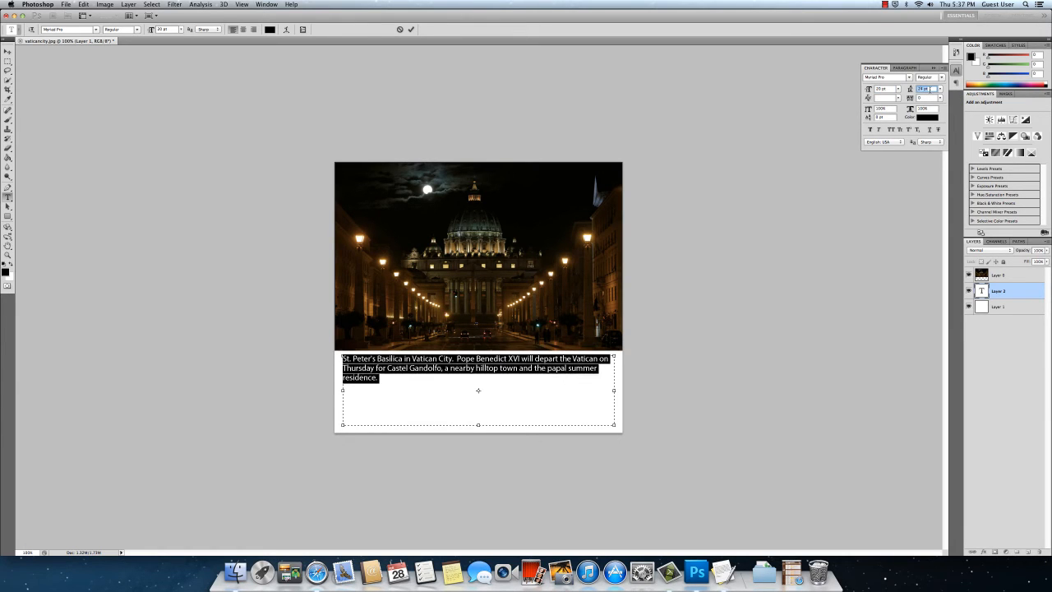
pyautogui.press('Up')
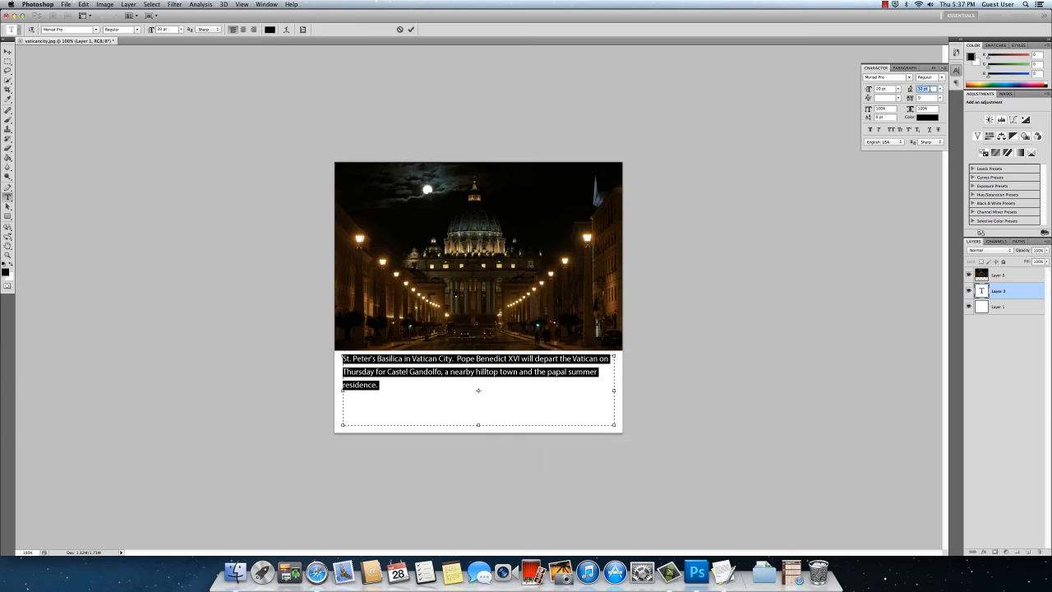
pyautogui.press('Up')
pyautogui.press('Up')
pyautogui.press('Up')
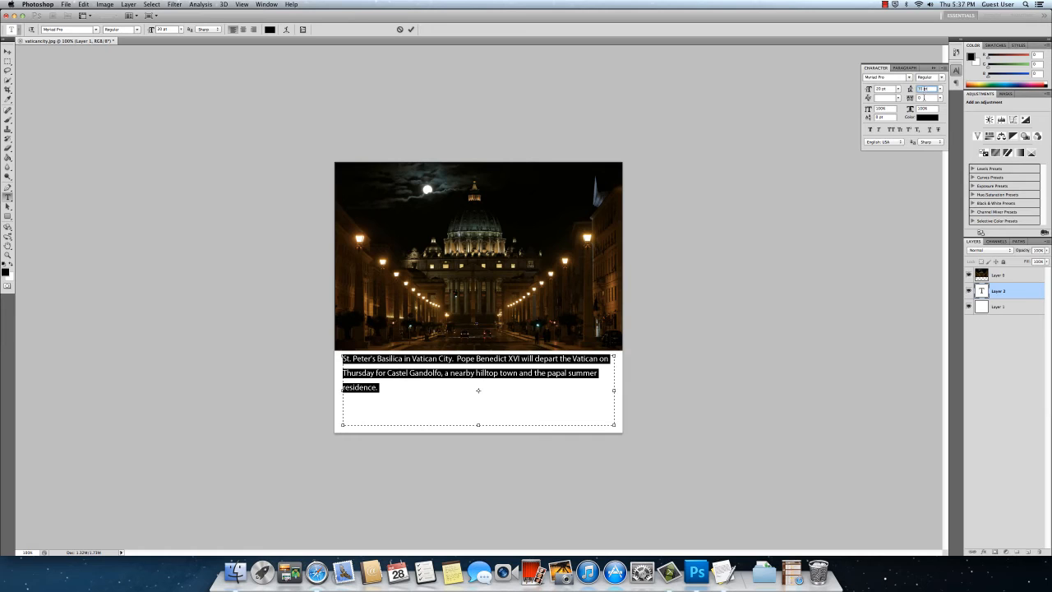
# Step: Try out the tracking, scaling, Faux Bold and All Caps settings on the caption text
pyautogui.click(927, 99)
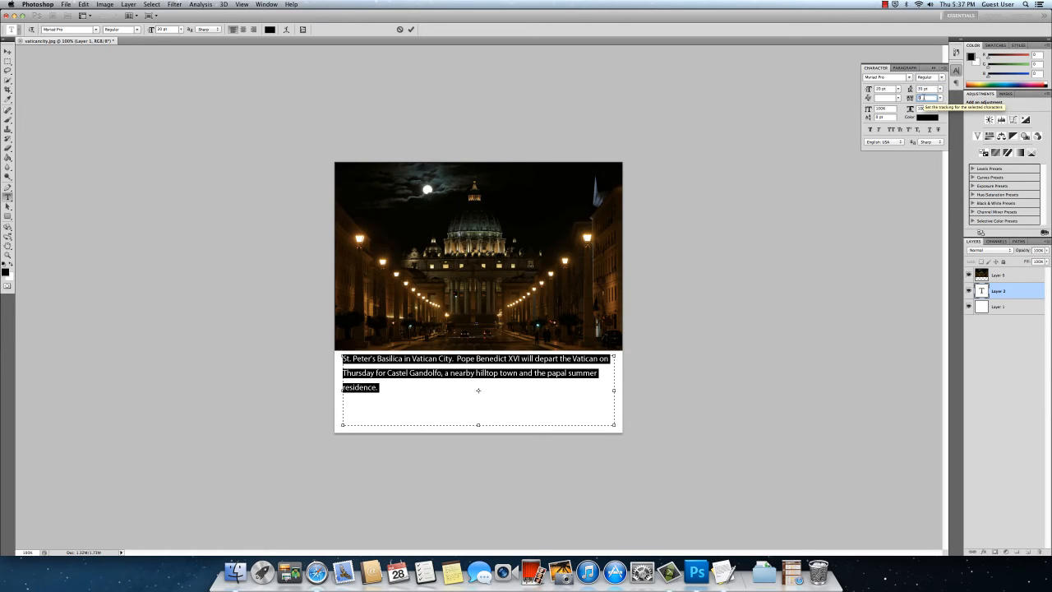
pyautogui.press('Up')
pyautogui.press('Down')
pyautogui.press('Down')
pyautogui.click(922, 109)
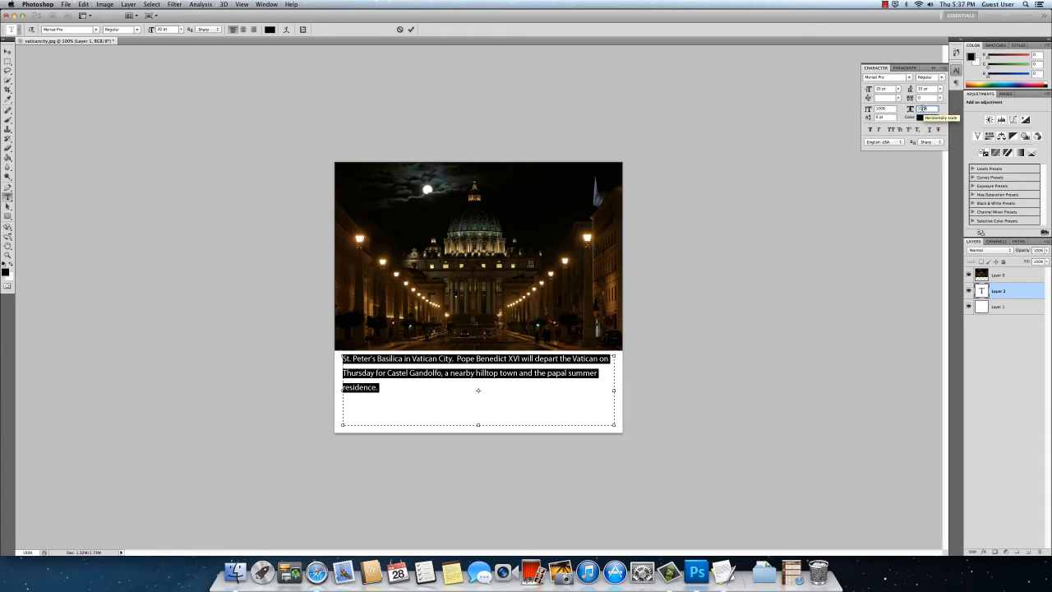
pyautogui.click(883, 108)
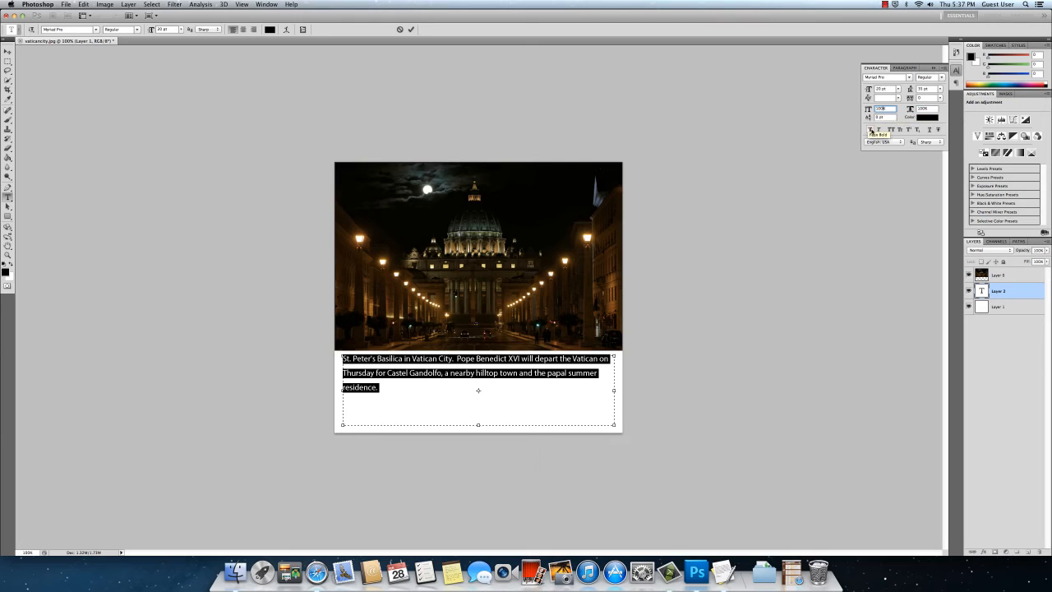
pyautogui.click(870, 131)
pyautogui.click(870, 131)
pyautogui.click(892, 130)
pyautogui.click(892, 130)
pyautogui.click(397, 365)
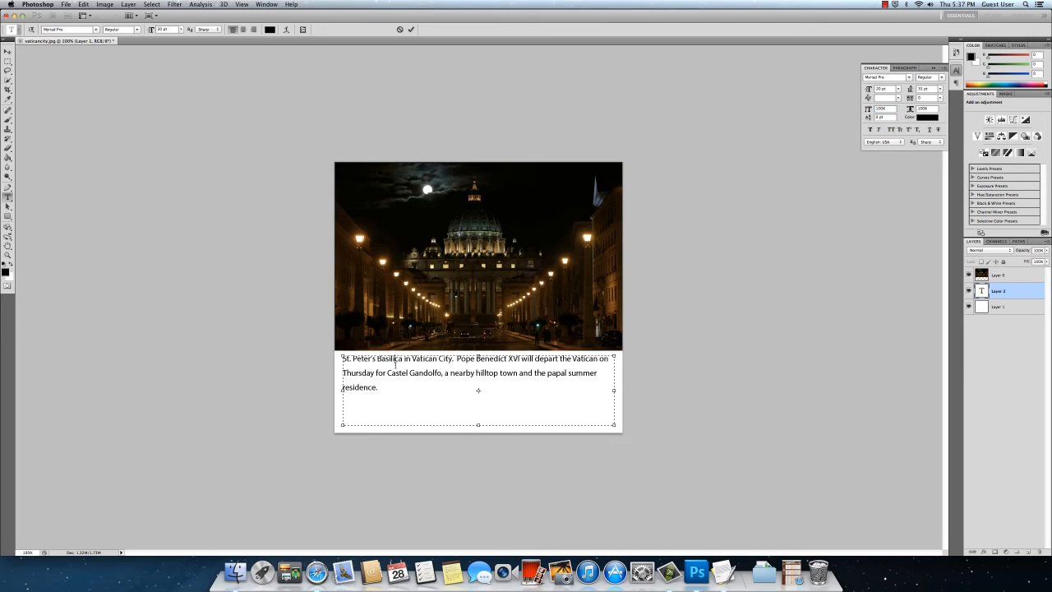
# Step: Nudge the caption text layer down with the Move tool to leave a gap below the photo
pyautogui.click(8, 52)
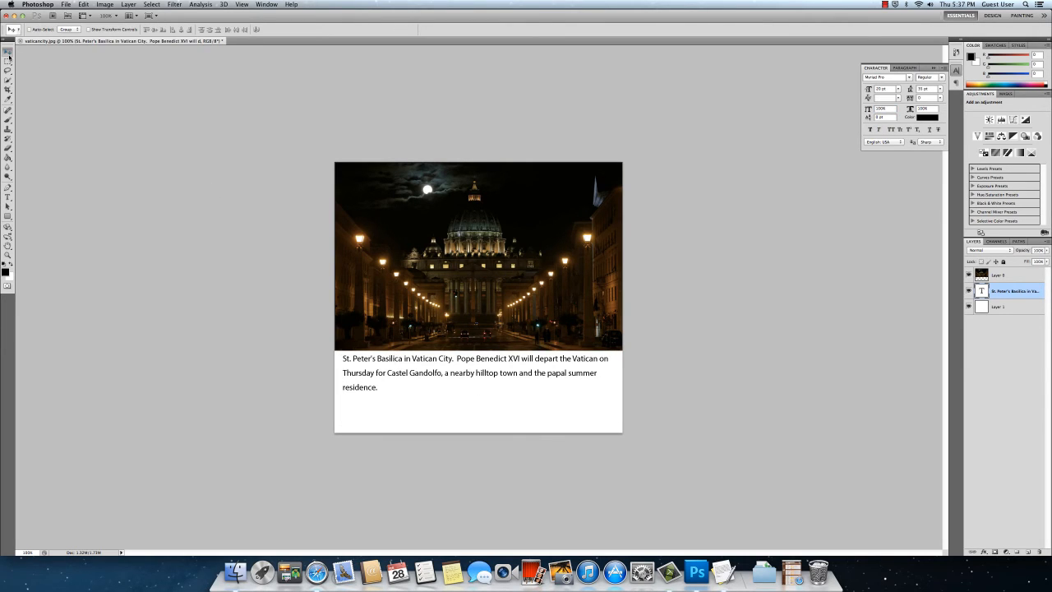
pyautogui.press('Up')
pyautogui.press('Up')
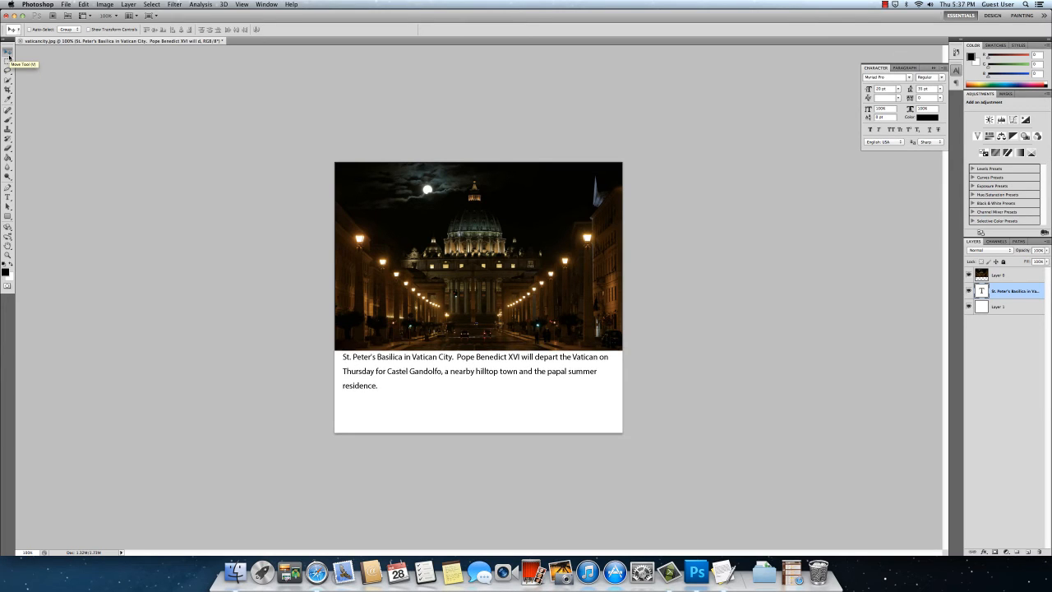
pyautogui.press('Up')
pyautogui.press('Up')
pyautogui.press('Up')
pyautogui.press('Up')
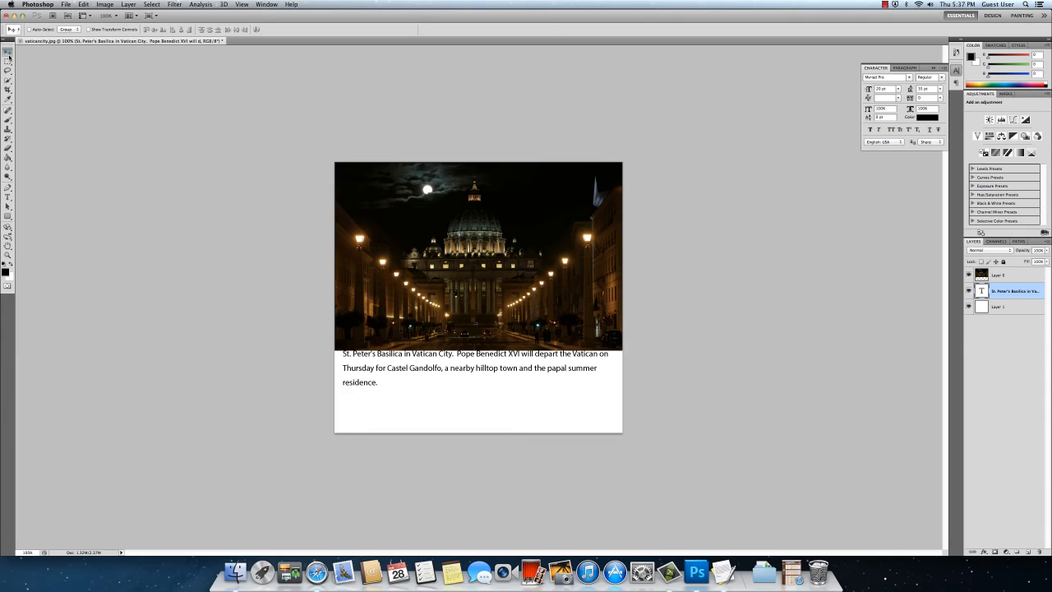
pyautogui.press('Down')
pyautogui.press('Down')
pyautogui.press('Down')
pyautogui.press('Down')
pyautogui.press('Down')
pyautogui.press('Down')
pyautogui.press('Down')
pyautogui.press('Down')
pyautogui.press('Down')
pyautogui.press('Down')
pyautogui.press('Down')
pyautogui.press('Down')
pyautogui.press('Down')
pyautogui.press('Down')
pyautogui.press('Down')
pyautogui.press('Down')
pyautogui.press('Down')
pyautogui.press('Down')
pyautogui.press('Down')
pyautogui.press('Down')
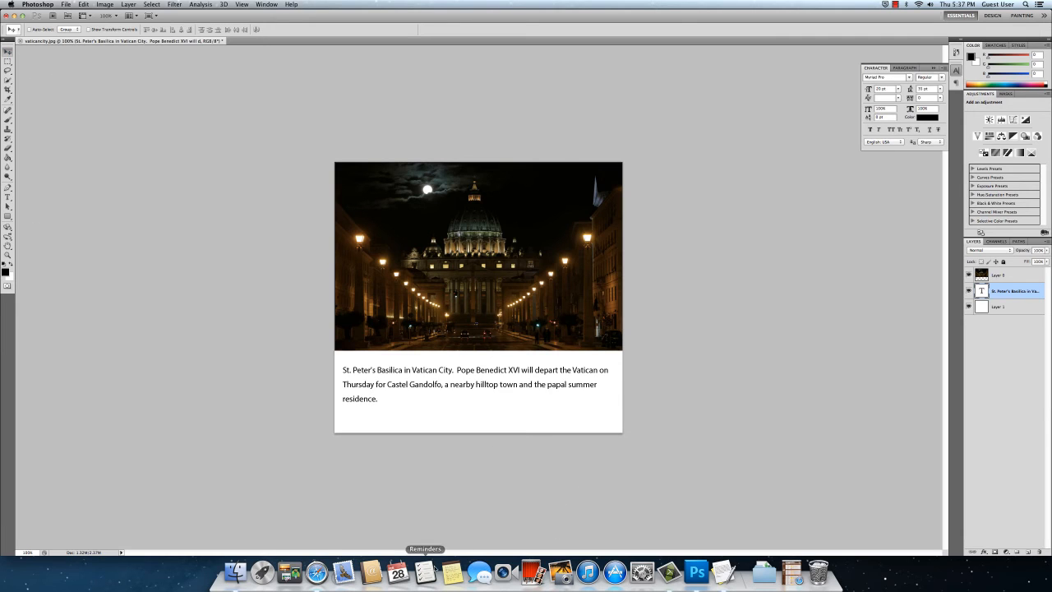
# Step: Copy the photo credit line from textdescription.rtf, close the Finder window and switch back to Photoshop
pyautogui.click(235, 572)
pyautogui.click(210, 163)
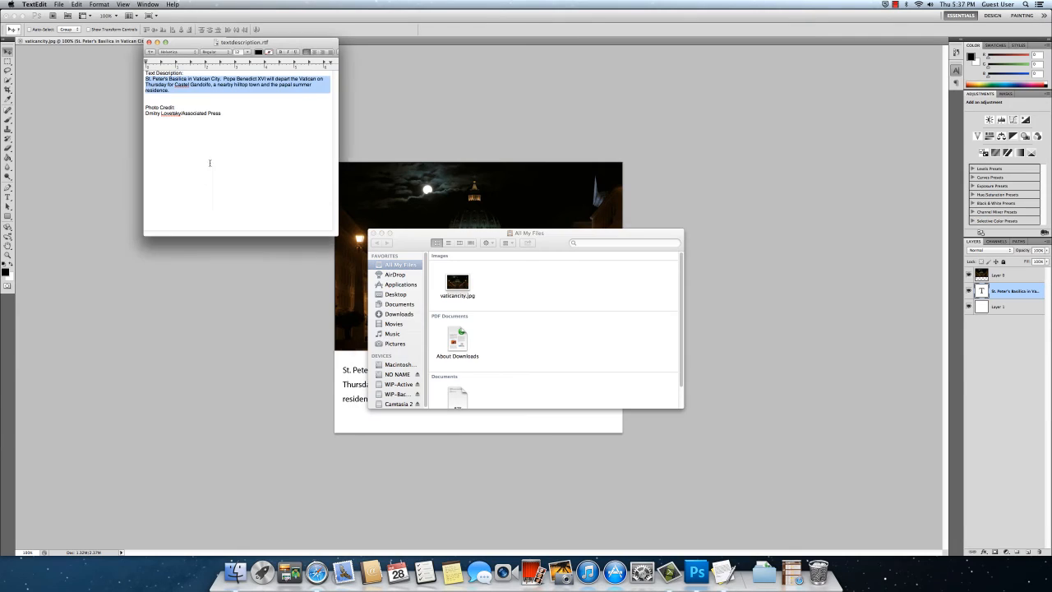
pyautogui.moveTo(233, 114); pyautogui.dragTo(148, 118)
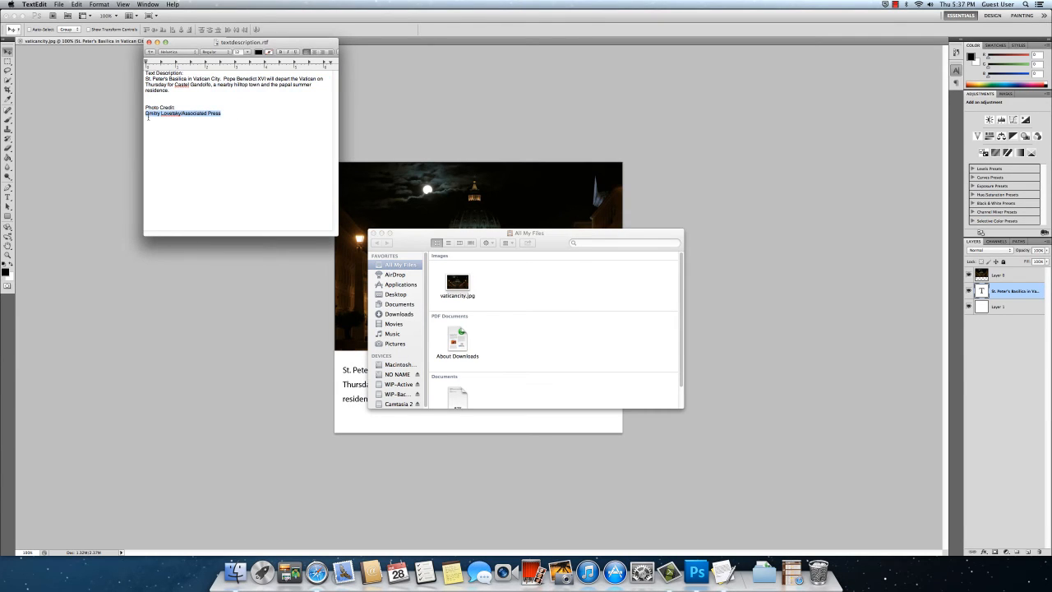
pyautogui.press('super+c')
pyautogui.click(373, 233)
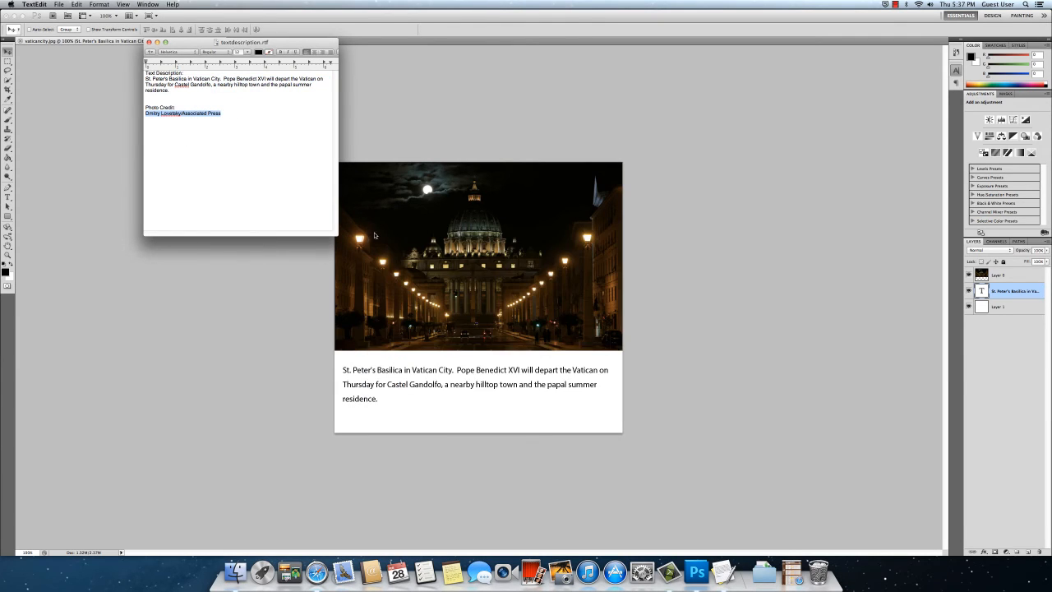
pyautogui.click(110, 150)
# Step: Create a narrow text box directly under the photo's lower right edge and paste the photo credit into it
pyautogui.press('t')
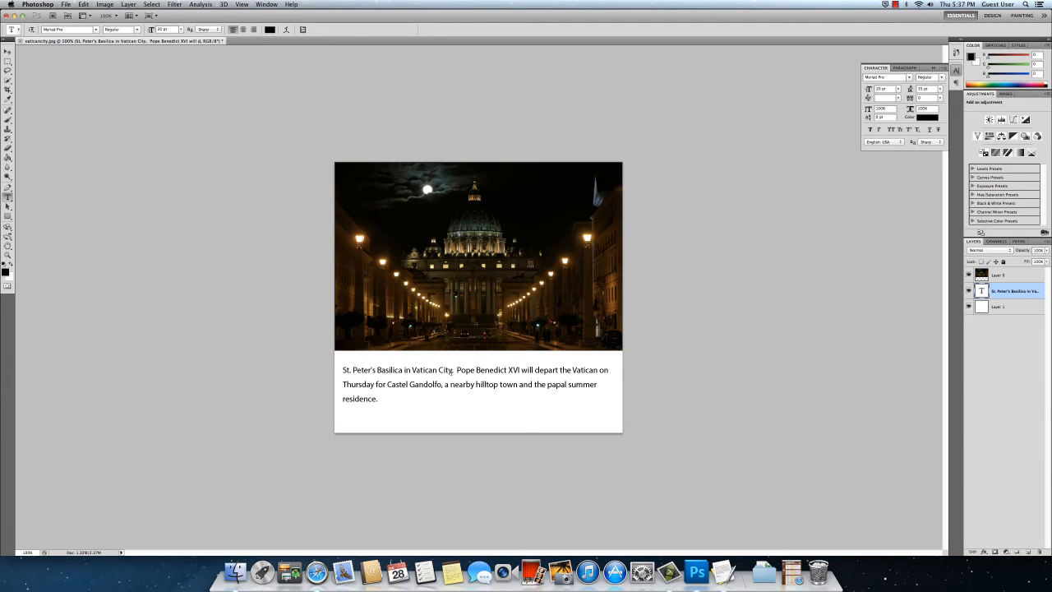
pyautogui.moveTo(482, 354); pyautogui.dragTo(623, 363)
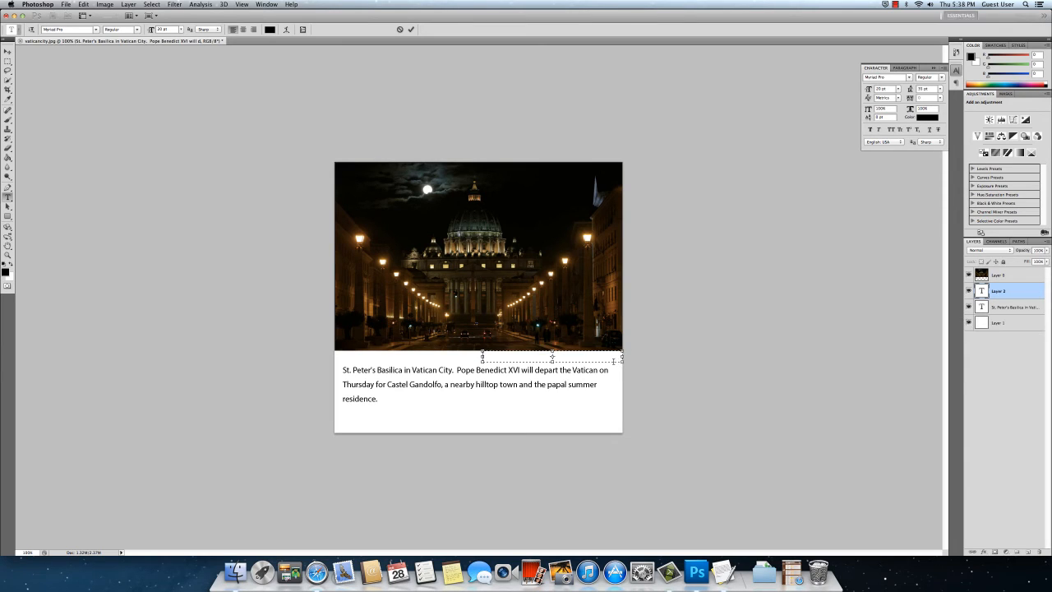
pyautogui.press('super+v')
# Step: Set the whole photo credit in Times New Roman at 13 pt
pyautogui.press('super+a')
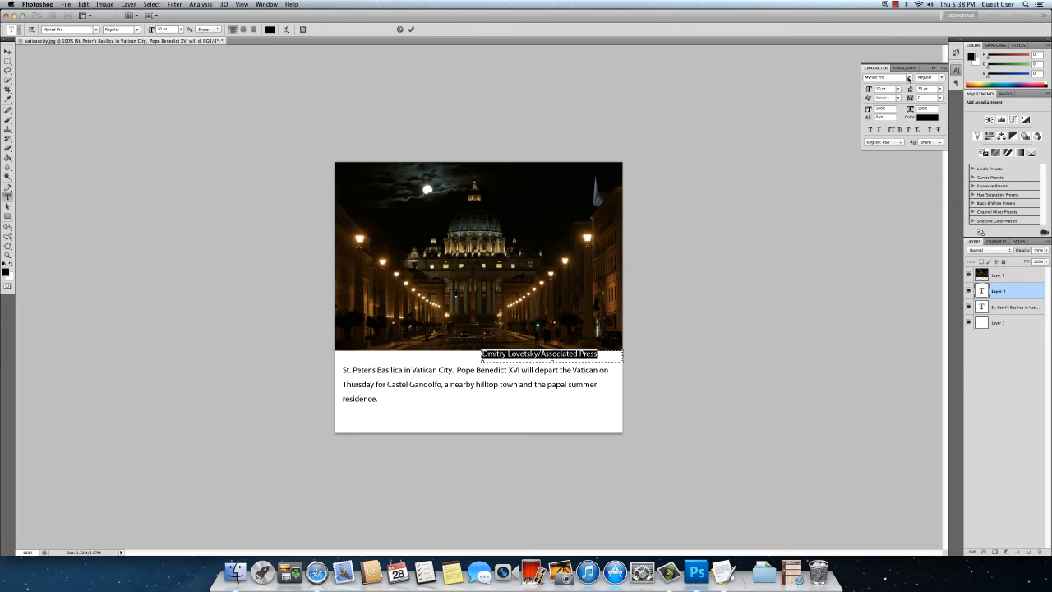
pyautogui.click(910, 76)
pyautogui.scroll(3, 904, 197)
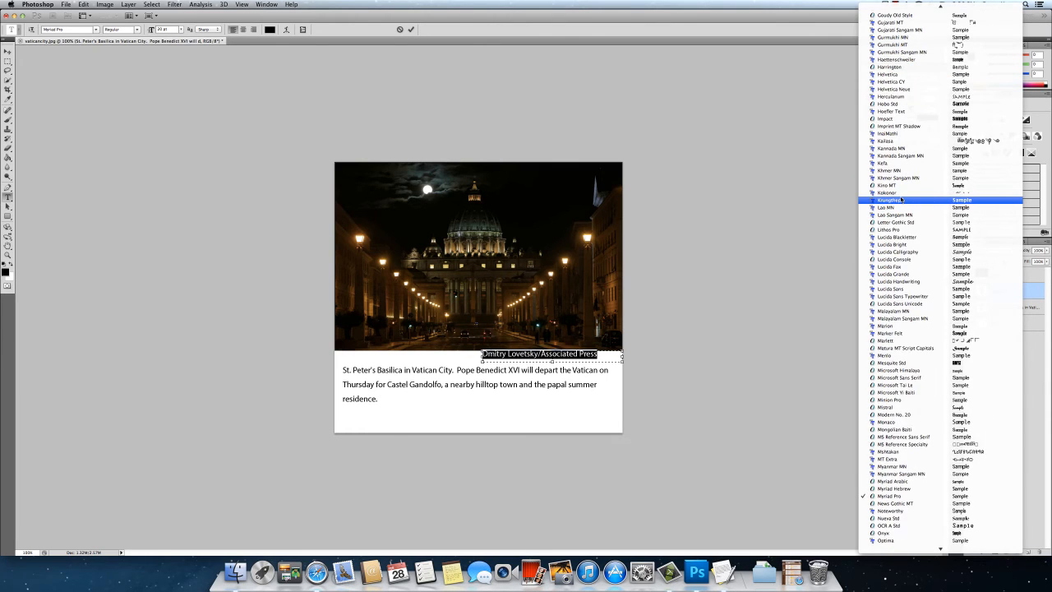
pyautogui.scroll(-10, 901, 199)
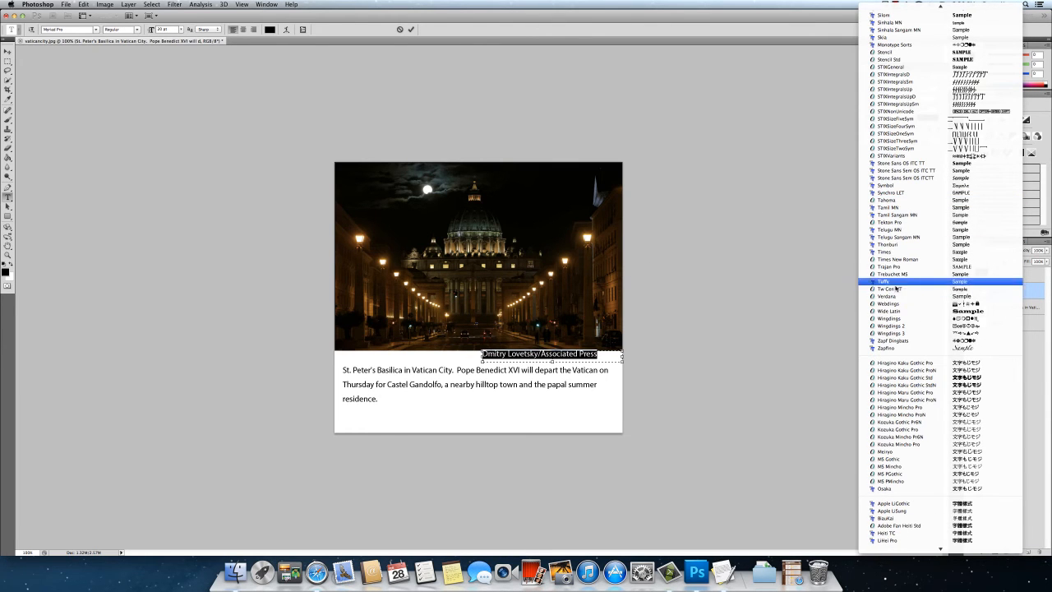
pyautogui.click(908, 259)
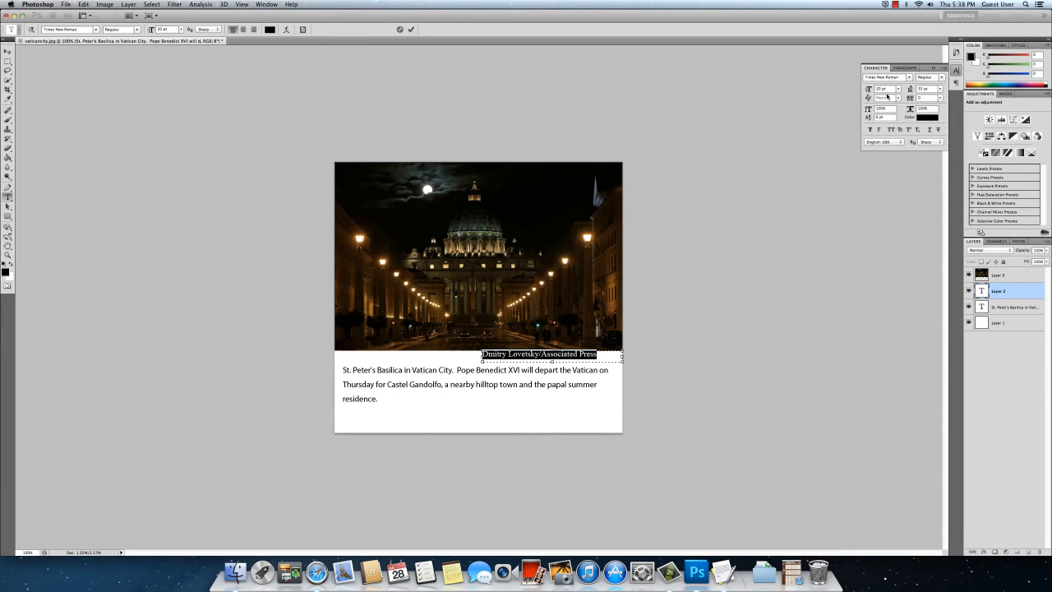
pyautogui.click(887, 90)
pyautogui.press('Down')
pyautogui.press('Down')
pyautogui.press('Down')
pyautogui.press('Down')
pyautogui.press('Down')
pyautogui.press('Down')
pyautogui.press('Down')
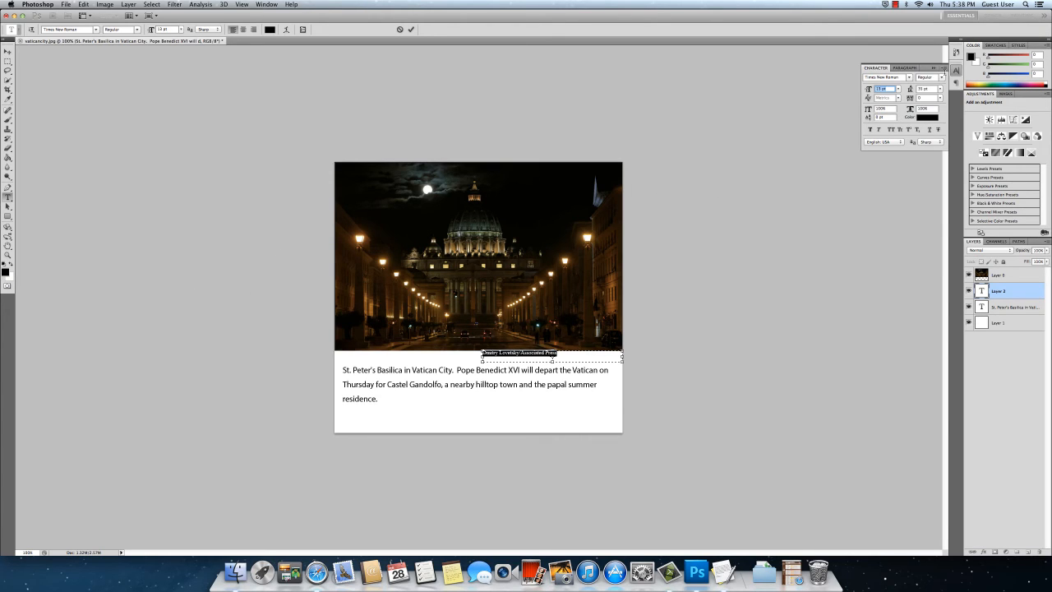
# Step: Set the selected photo credit's text colour to dark grey #4e4e4e
pyautogui.click(926, 116)
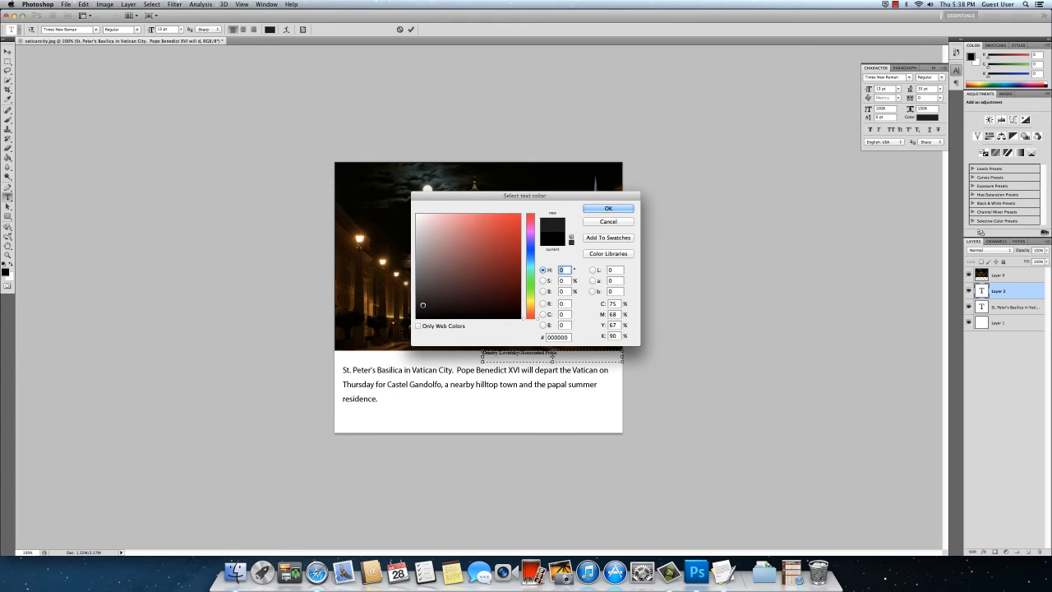
pyautogui.moveTo(423, 305); pyautogui.dragTo(415, 287)
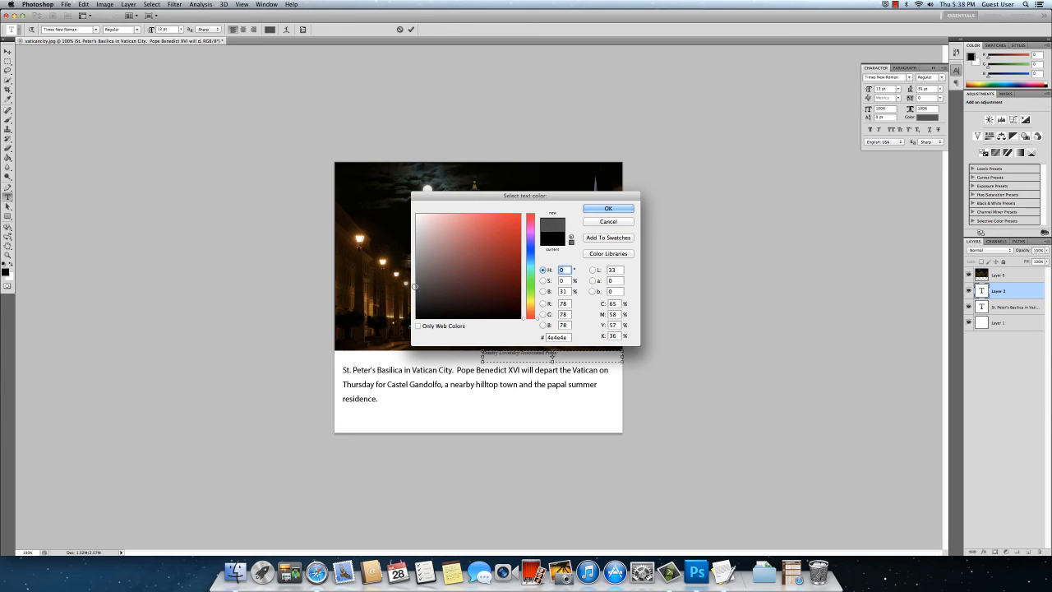
pyautogui.click(610, 210)
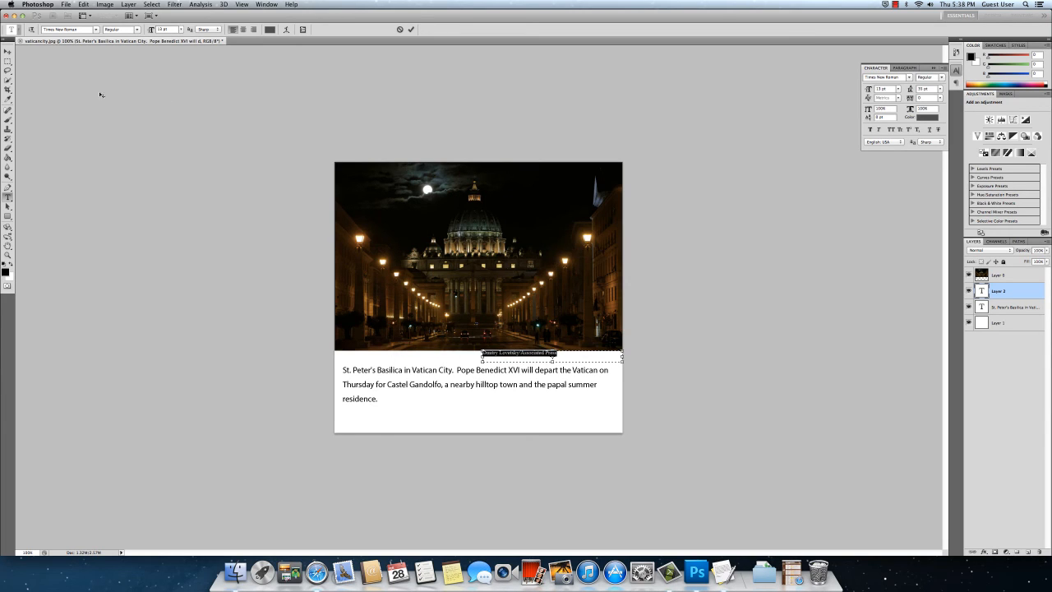
# Step: Nudge the photo credit layer right with the Move tool until its text ends just inside the photo's right edge
pyautogui.click(7, 52)
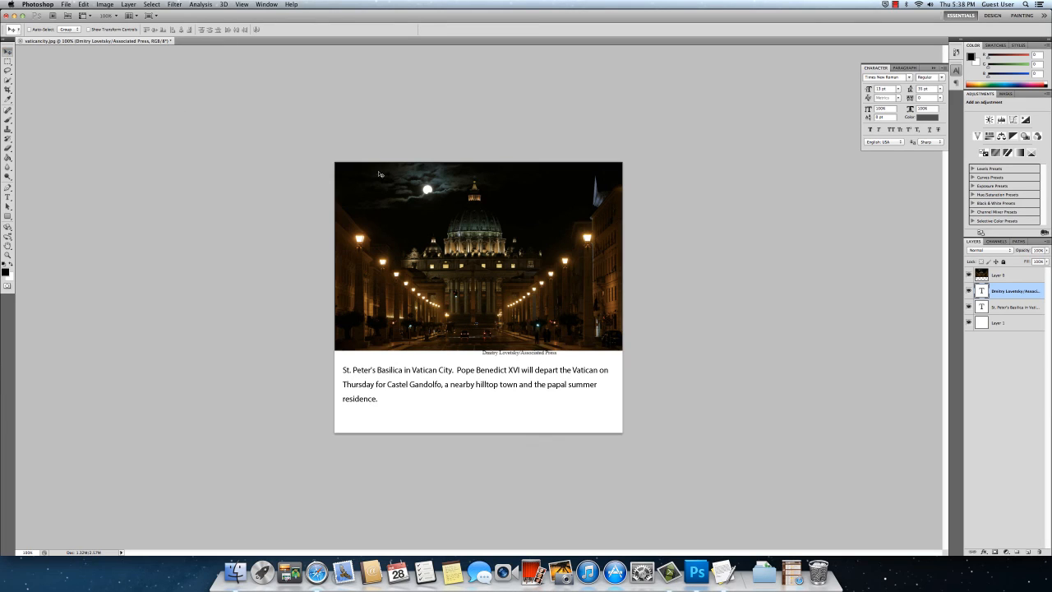
pyautogui.press('Right')
pyautogui.press('Right')
pyautogui.press('Right')
pyautogui.press('Right')
pyautogui.press('Right')
pyautogui.press('Right')
pyautogui.press('Right')
pyautogui.press('Right')
pyautogui.press('Right')
pyautogui.press('Right')
pyautogui.press('Right')
pyautogui.press('Right')
pyautogui.press('Right')
pyautogui.press('Right')
pyautogui.press('Right')
pyautogui.press('Right')
pyautogui.press('Right')
pyautogui.press('Right')
pyautogui.press('Right')
pyautogui.press('Right')
pyautogui.press('Right')
pyautogui.press('Right')
pyautogui.press('Right')
pyautogui.press('Right')
pyautogui.press('Right')
pyautogui.press('Right')
pyautogui.press('Right')
pyautogui.press('Right')
pyautogui.press('Right')
pyautogui.press('Right')
pyautogui.press('Right')
pyautogui.press('Right')
pyautogui.press('Right')
pyautogui.press('Right')
pyautogui.press('Right')
pyautogui.press('Right')
pyautogui.press('Right')
pyautogui.press('Right')
pyautogui.press('Right')
pyautogui.press('Right')
pyautogui.press('Left')
pyautogui.press('Left')
# Step: Select the caption text layer and nudge it up slightly toward the photo credit
pyautogui.click(1007, 306)
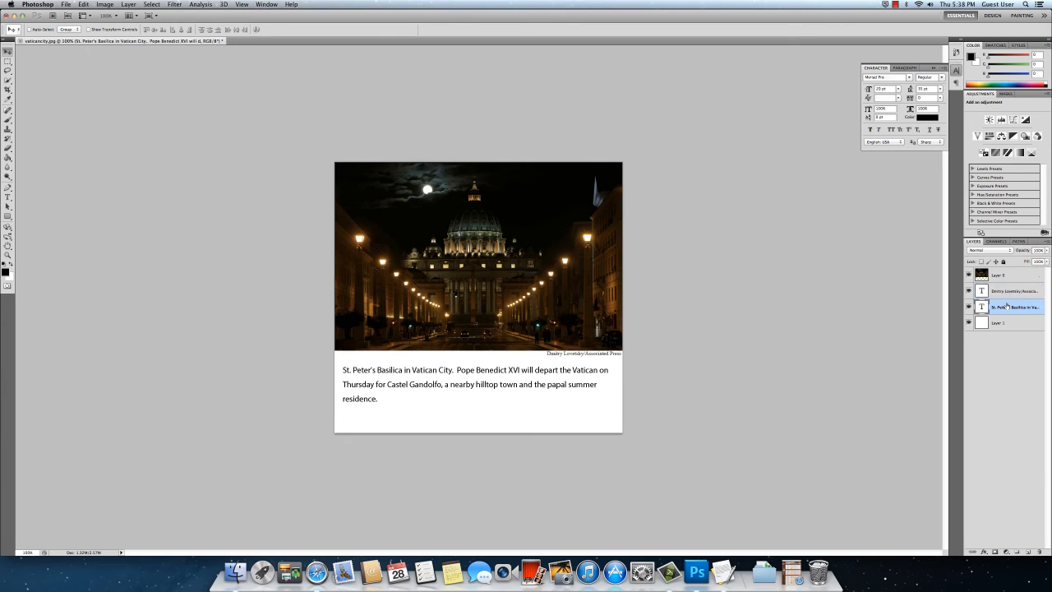
pyautogui.press('Up')
pyautogui.press('Up')
pyautogui.press('Up')
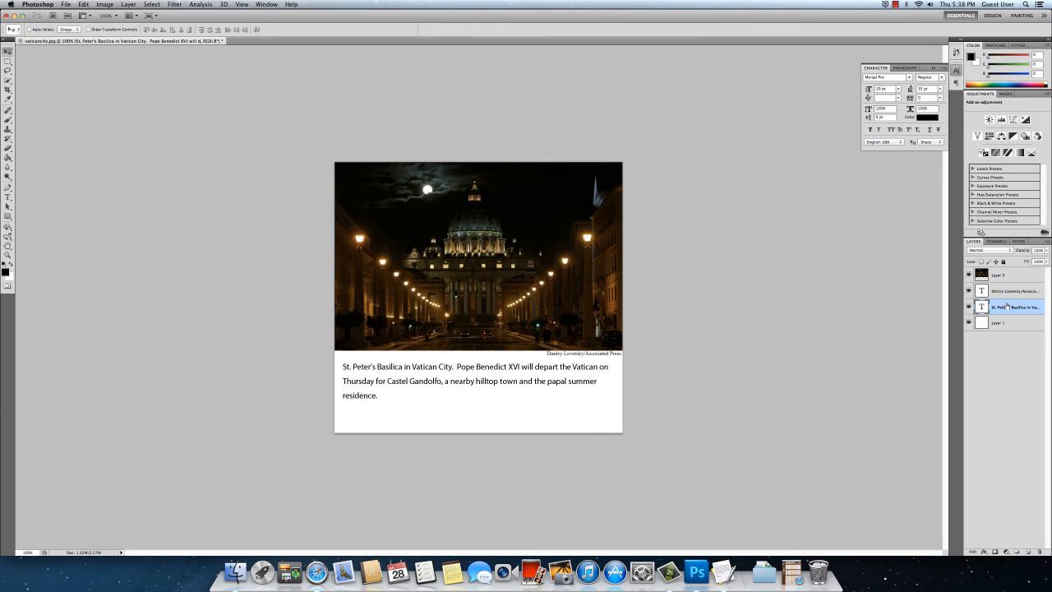
pyautogui.press('Up')
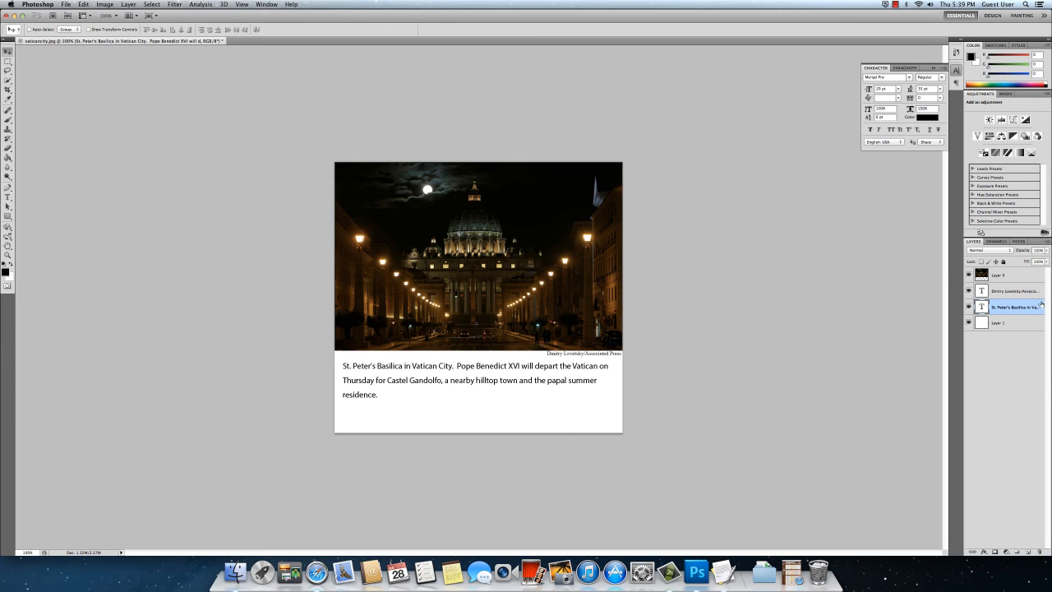
# Step: Preview the Drop Shadow and Stroke layer styles on the caption text layer, turn both off and close the layer style settings
pyautogui.doubleClick(1044, 305)
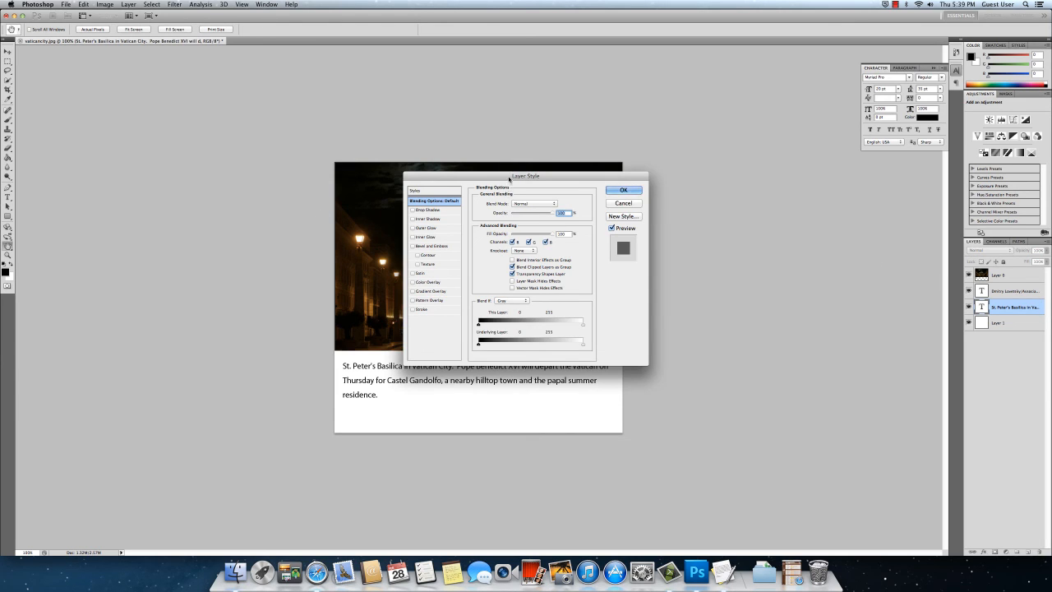
pyautogui.moveTo(510, 179); pyautogui.dragTo(159, 132)
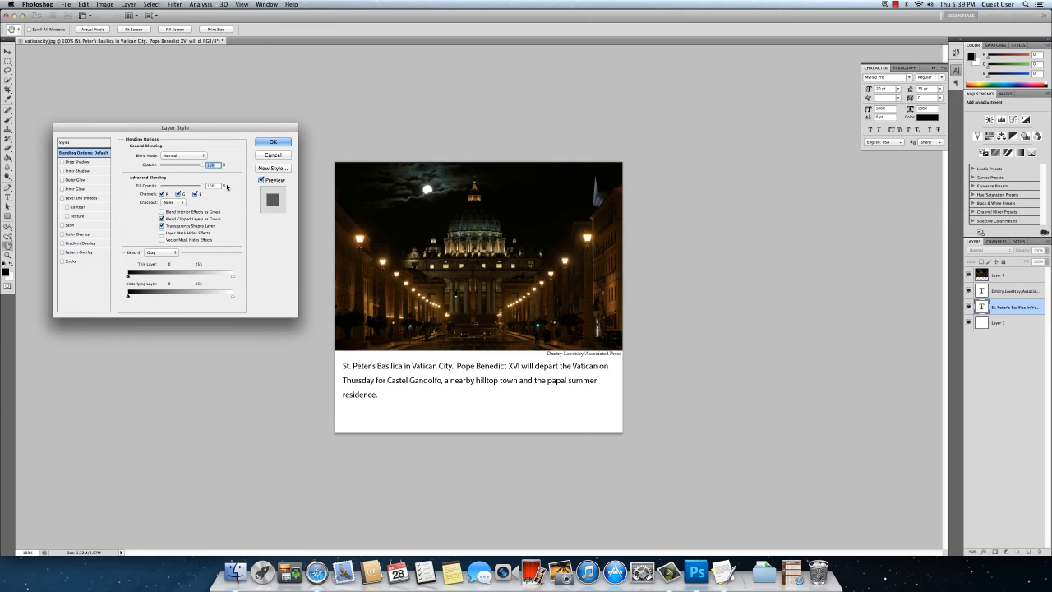
pyautogui.click(74, 162)
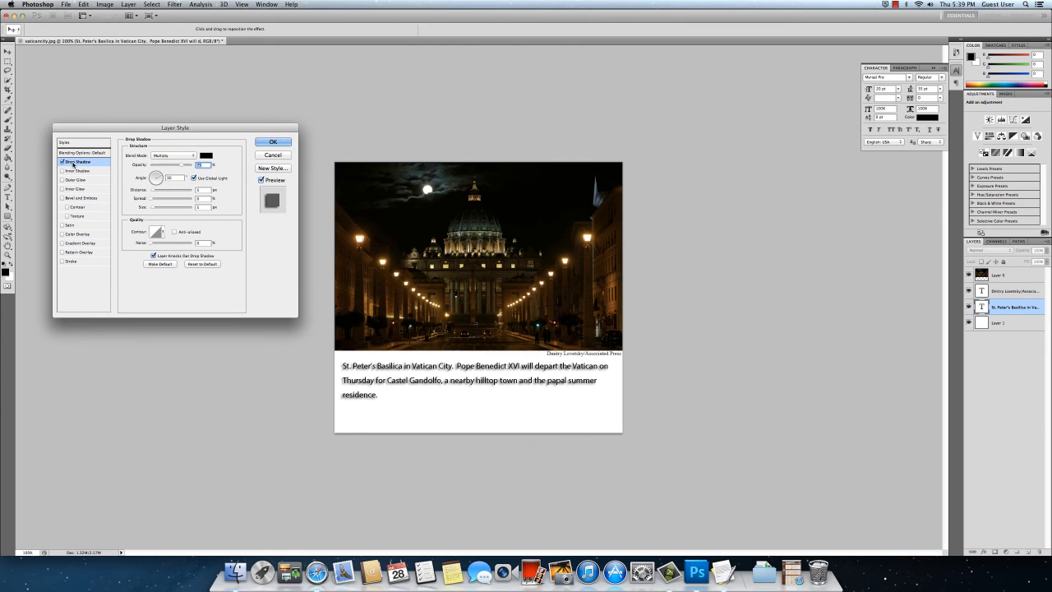
pyautogui.click(71, 262)
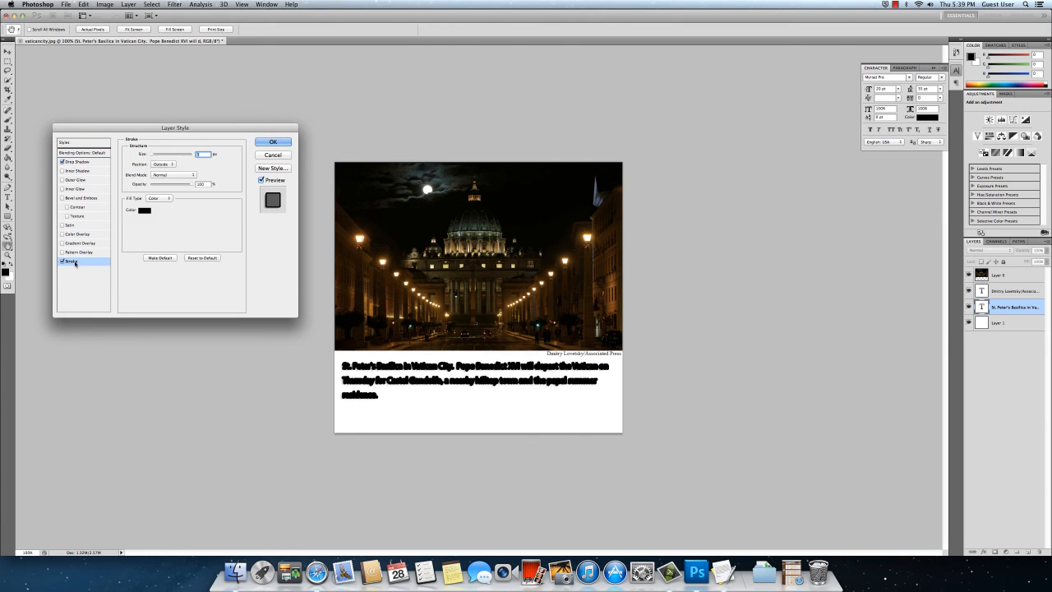
pyautogui.click(62, 261)
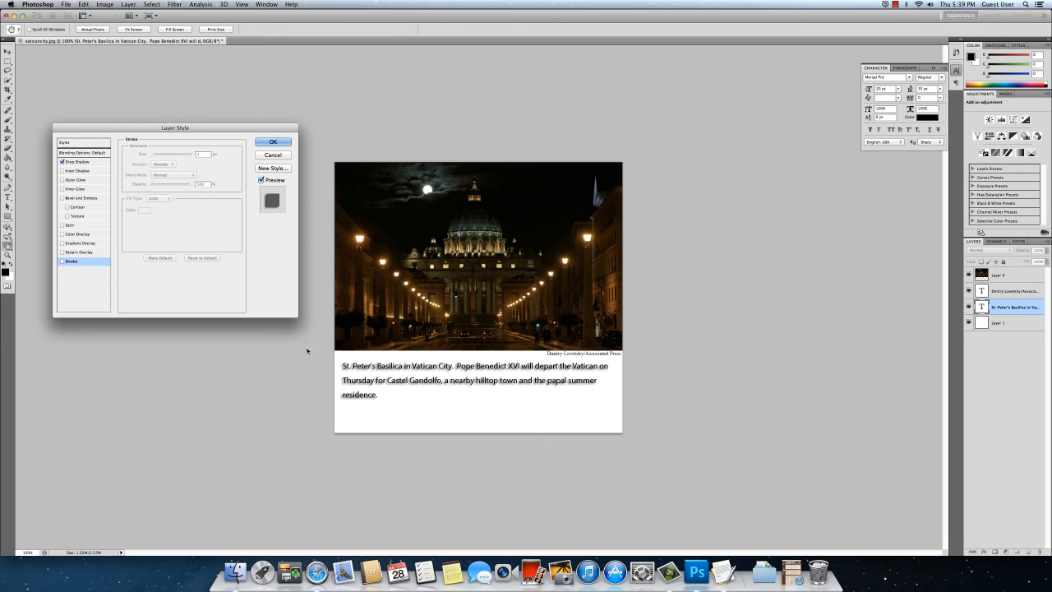
pyautogui.click(63, 162)
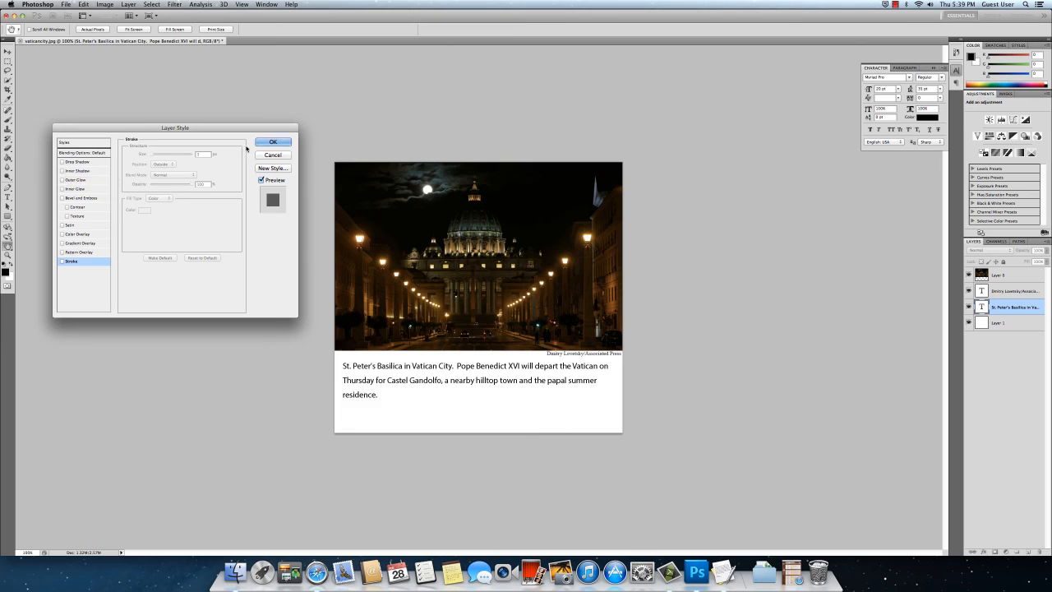
pyautogui.click(272, 142)
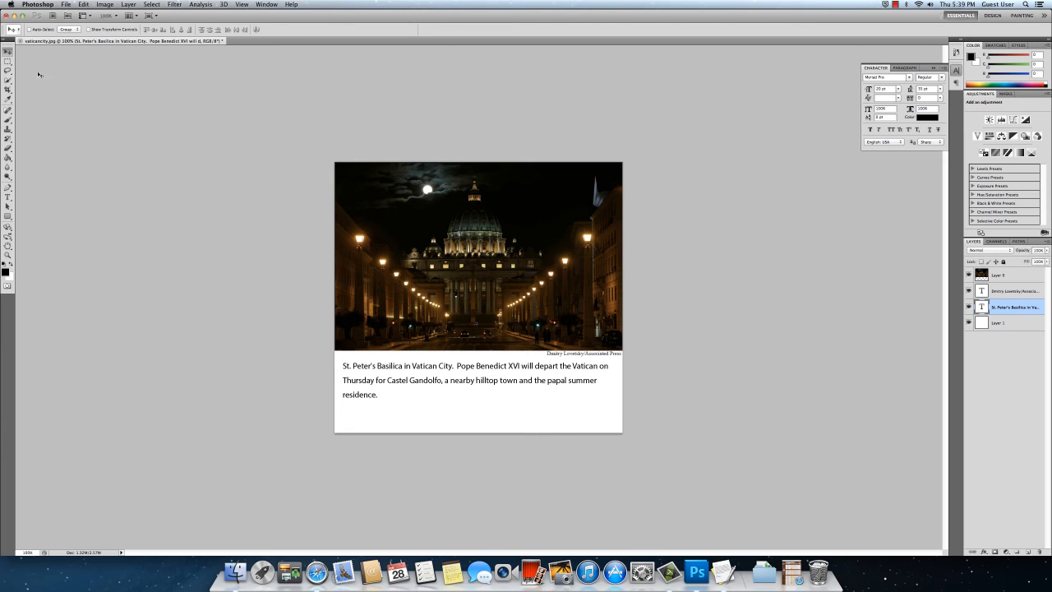